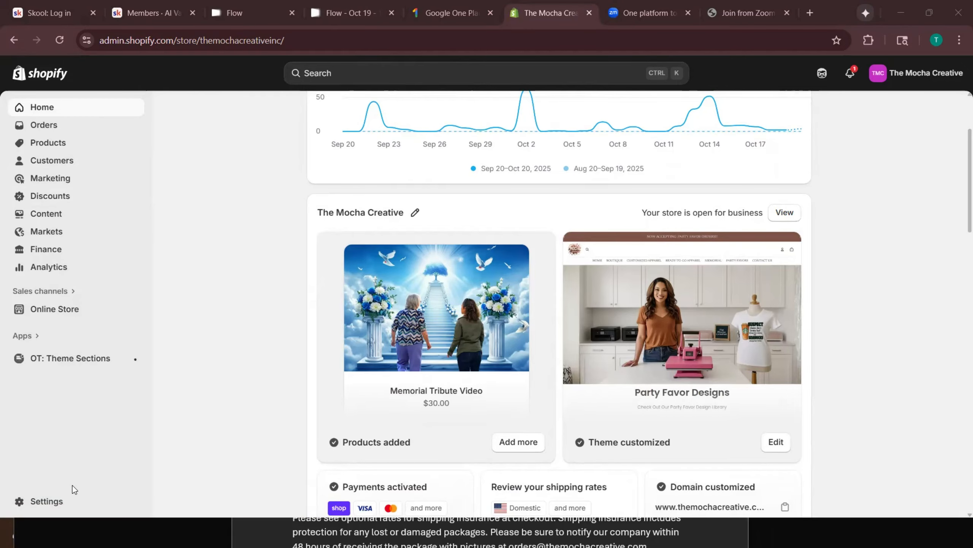
- Open the Policies page from the store settings
left_click(56, 505)
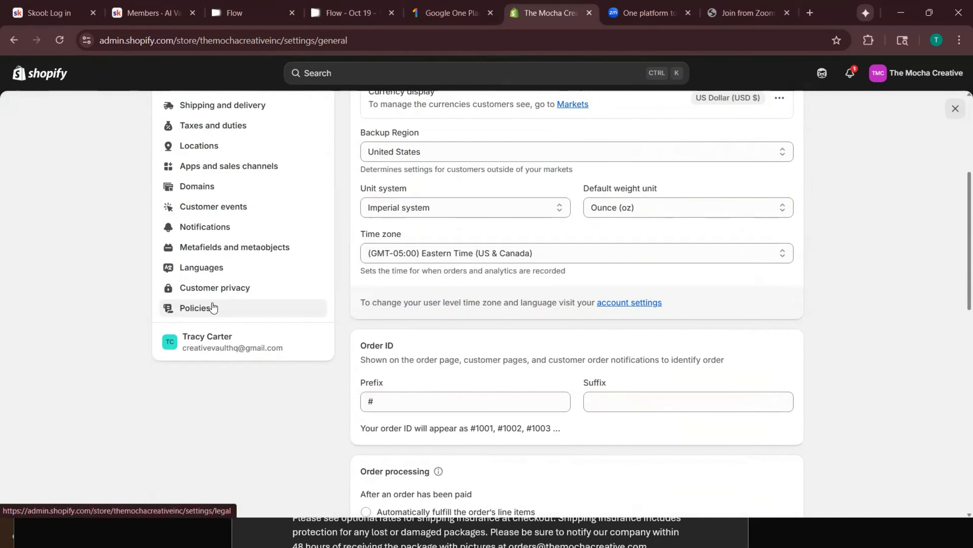
left_click(202, 311)
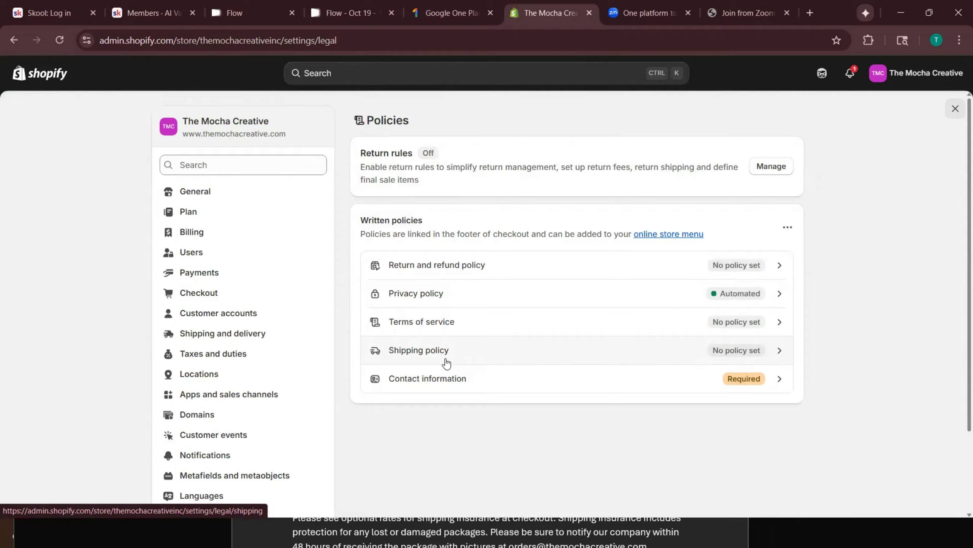
- Paste the two-paragraph custom-order refund text into Return and refund policy and delete the extra space
left_click(453, 269)
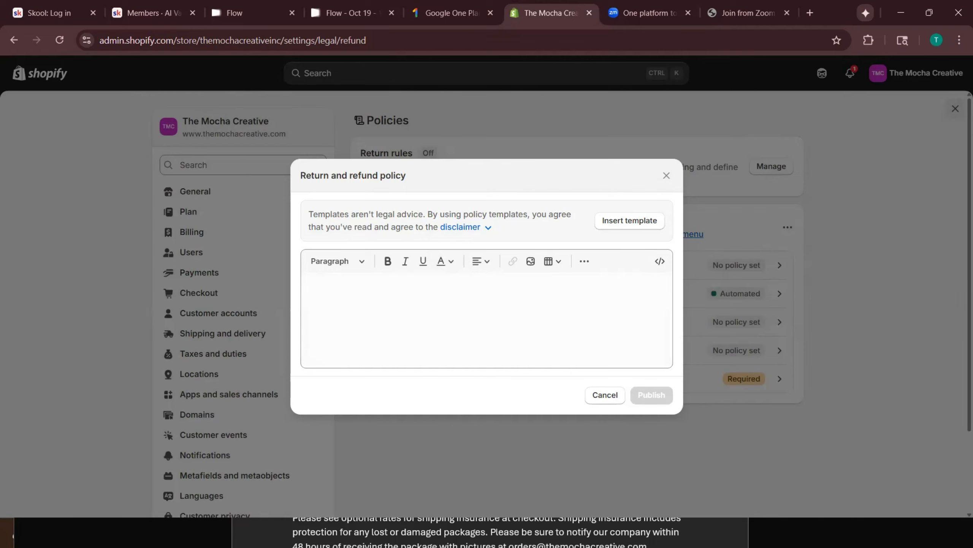
left_click(414, 295)
type("Due to the nature of our business, The Mocha Creative does not offer exchanges or returns on any custom orders.  \"Custom\" is defined as we personalized an item for you with a name, picture and/or other personal info; therefore, making the item unable to be resold. We do have a few items in our boutique collection store that are not personalized items. Those specific items are eligible for replacement if we have an identical item, or like item that is acceptable by the customer as a replacement. If a replacement is not available, at management discretion, a refund may be rendered.  We pride ourselves on customer satisfaction and will work diligently to correct any issues on our end, as well as process any necessary refunds due to error, replacement or store credit in the value of the item, which can be used at a later date.")
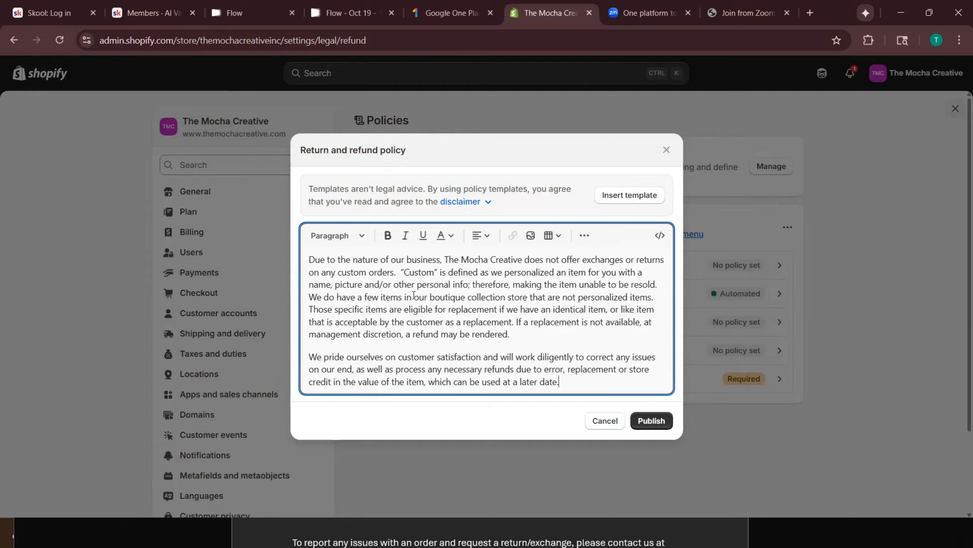
left_click(399, 272)
key("BackSpace")
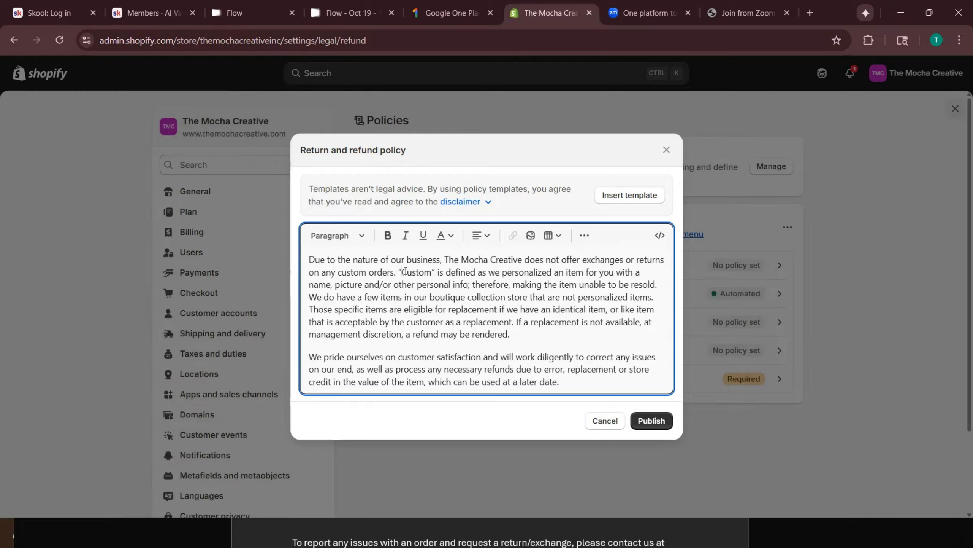
- Break the refund policy's first paragraph after 'resold.' and publish the policy
left_click_drag(401, 271, 449, 286)
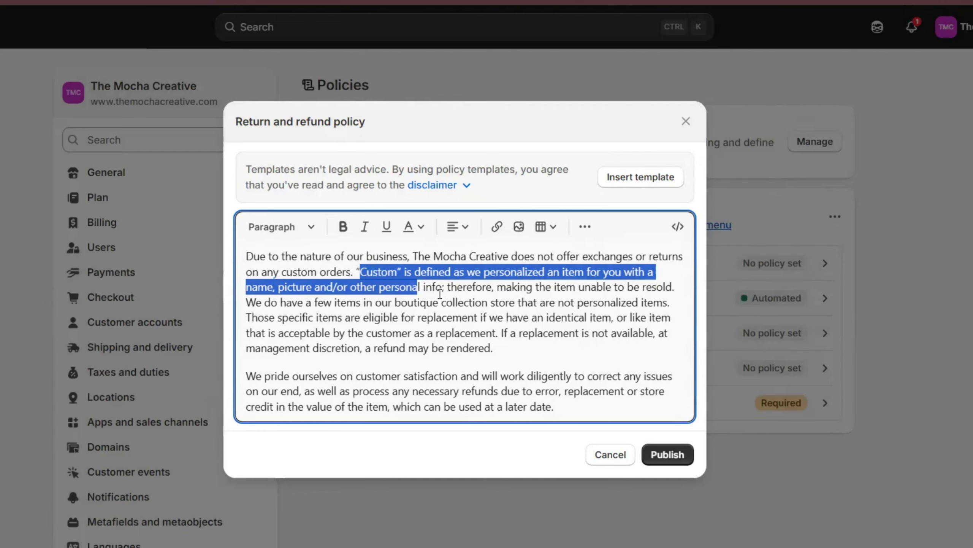
left_click(246, 302)
key("Return")
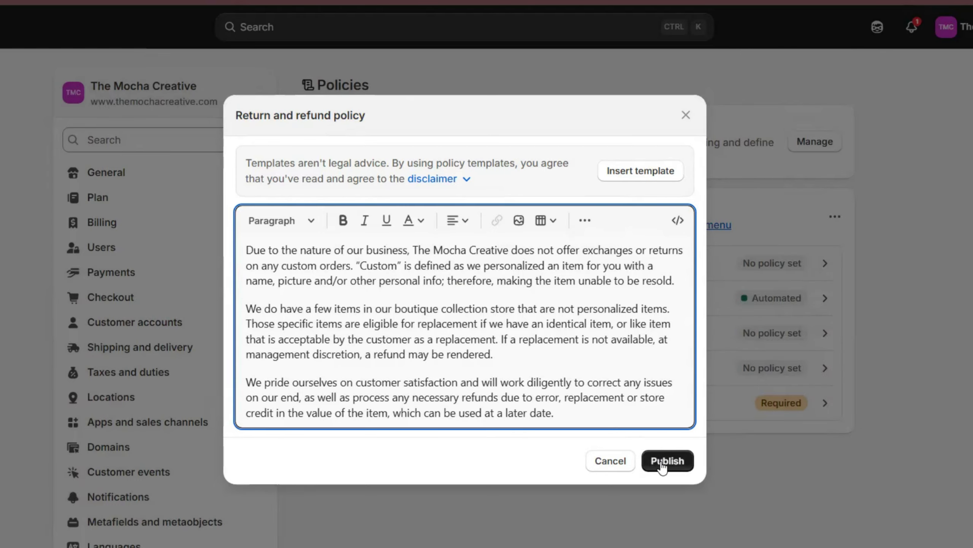
left_click(663, 462)
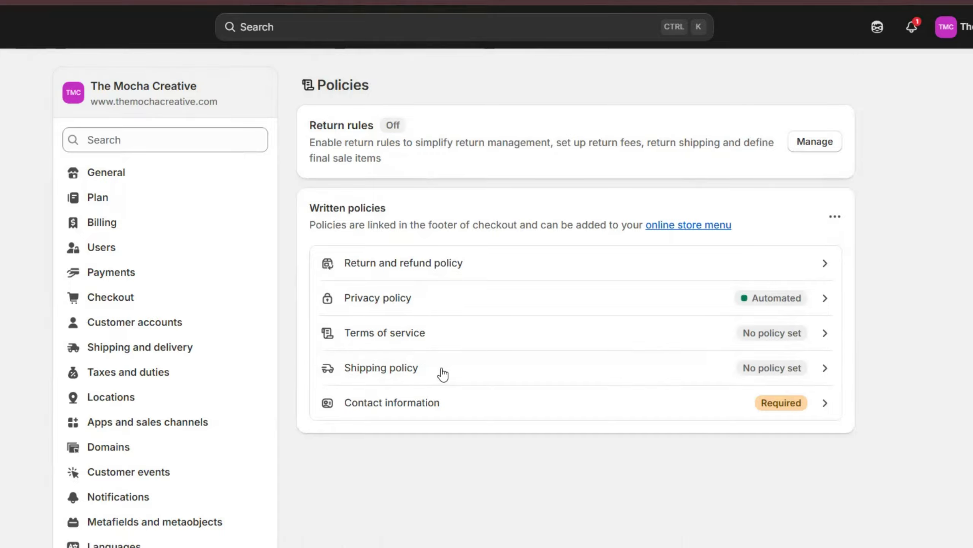
- Append the issue-reporting and final-digital-sales paragraphs to the end of the return and refund policy
left_click(442, 374)
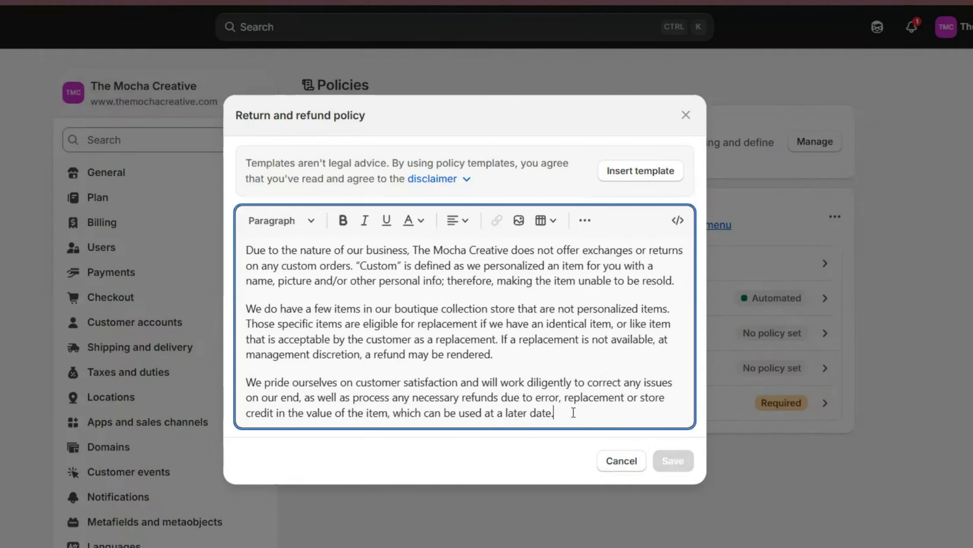
key("Return")
key("ctrl+v")
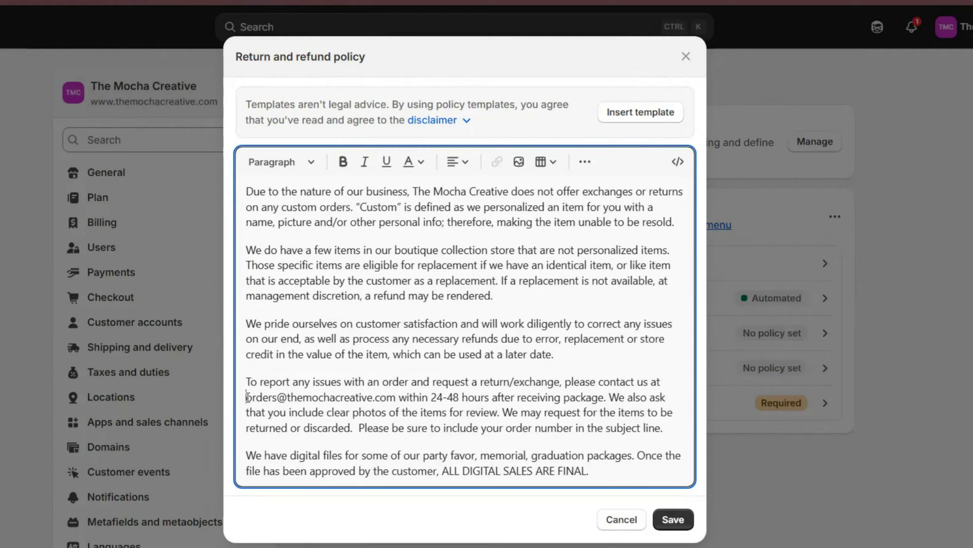
left_click_drag(247, 397, 395, 400)
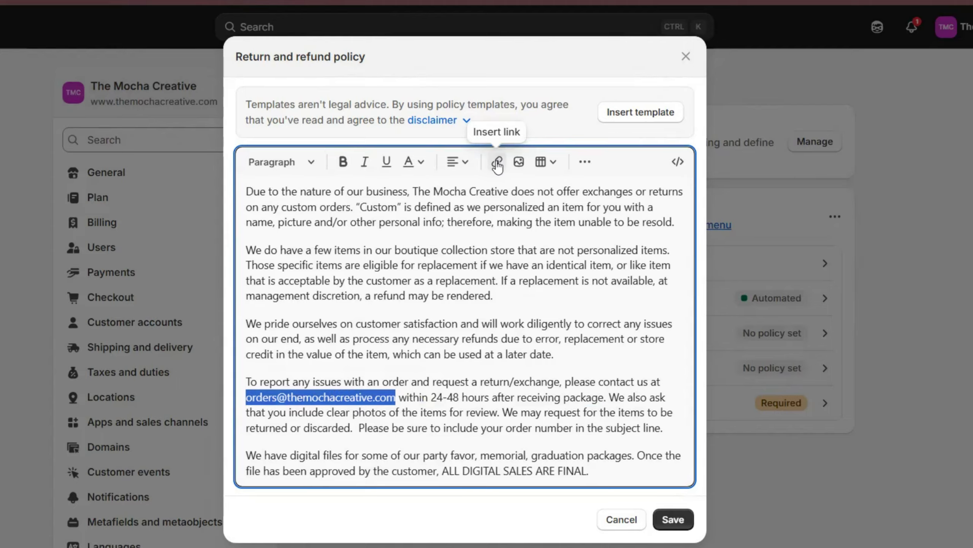
- Link the contact e-mail with title 'email', opening in a new window, then save the refund policy
left_click_drag(246, 397, 394, 402)
key("ctrl+c")
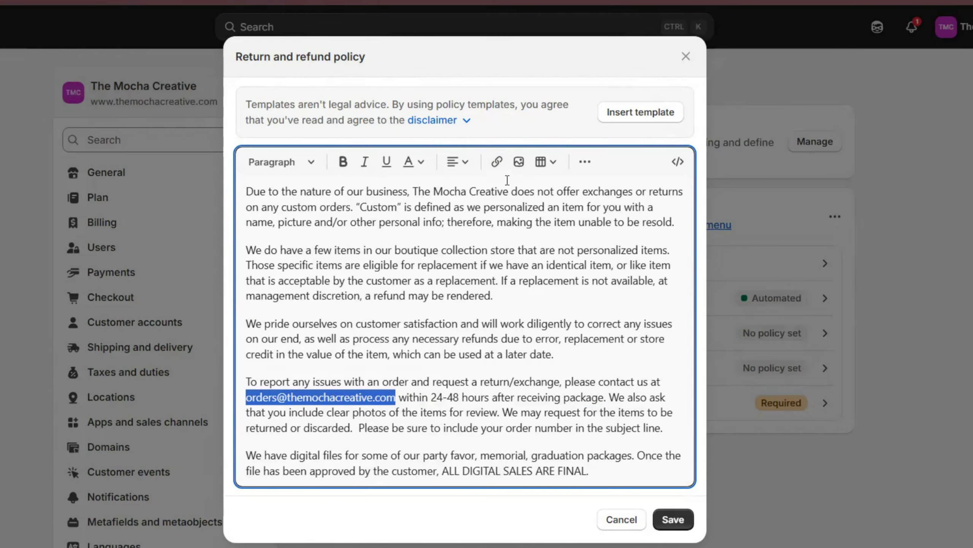
left_click(497, 162)
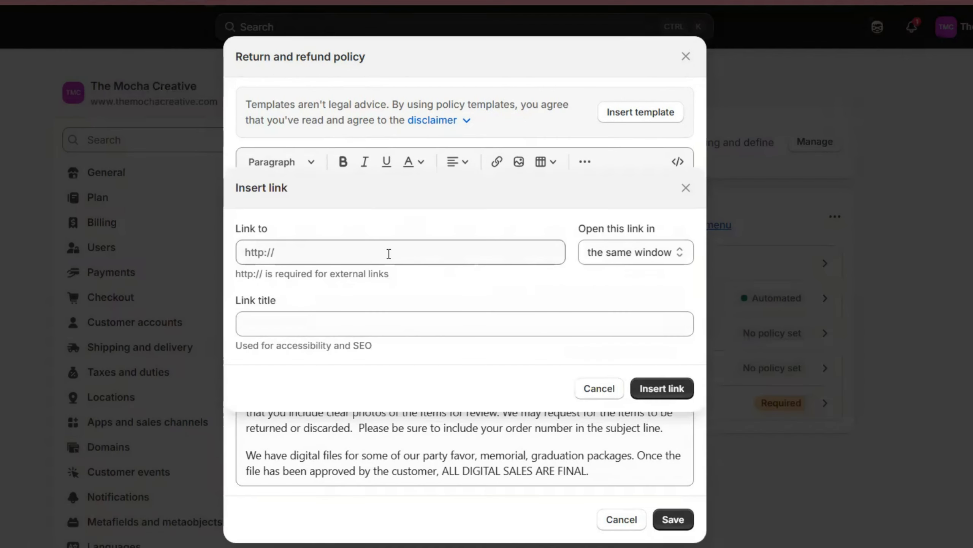
left_click(353, 254)
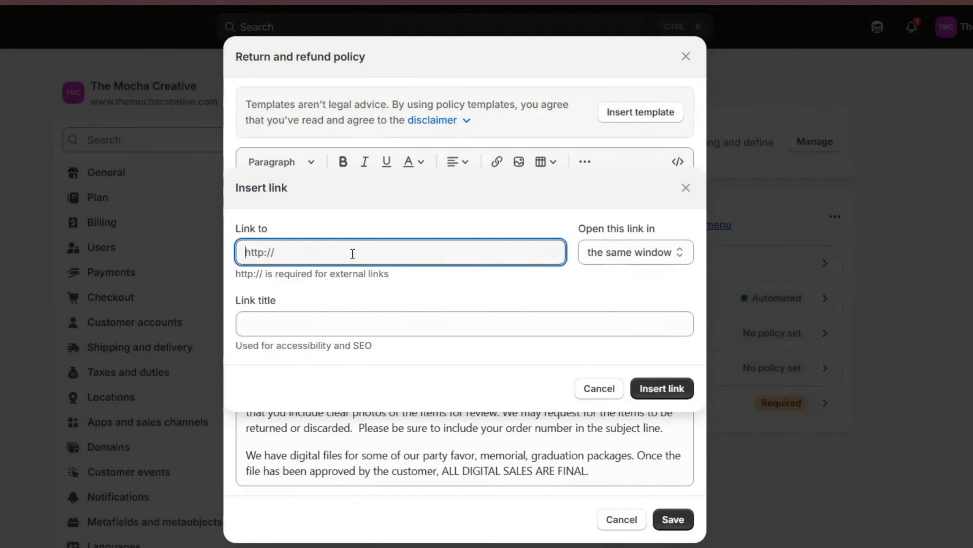
key("ctrl+v")
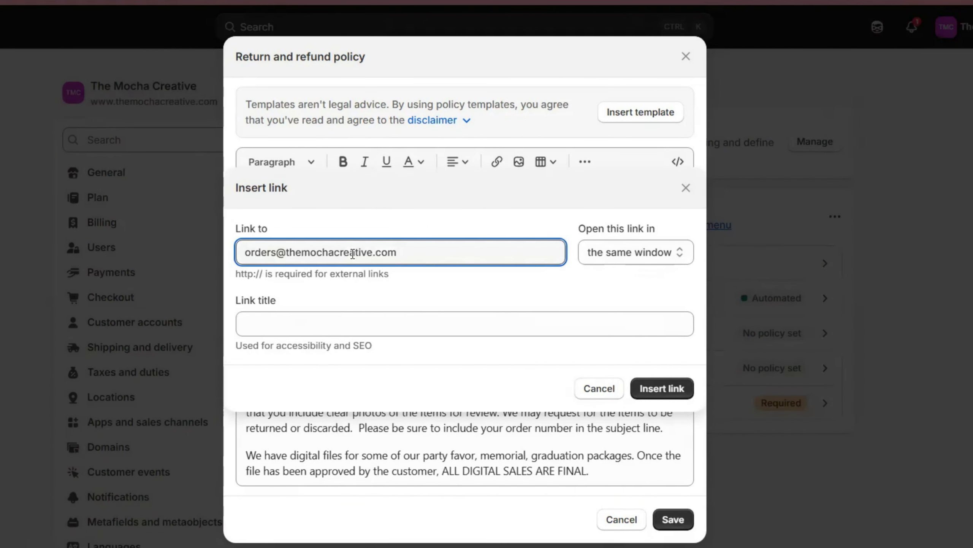
left_click(610, 255)
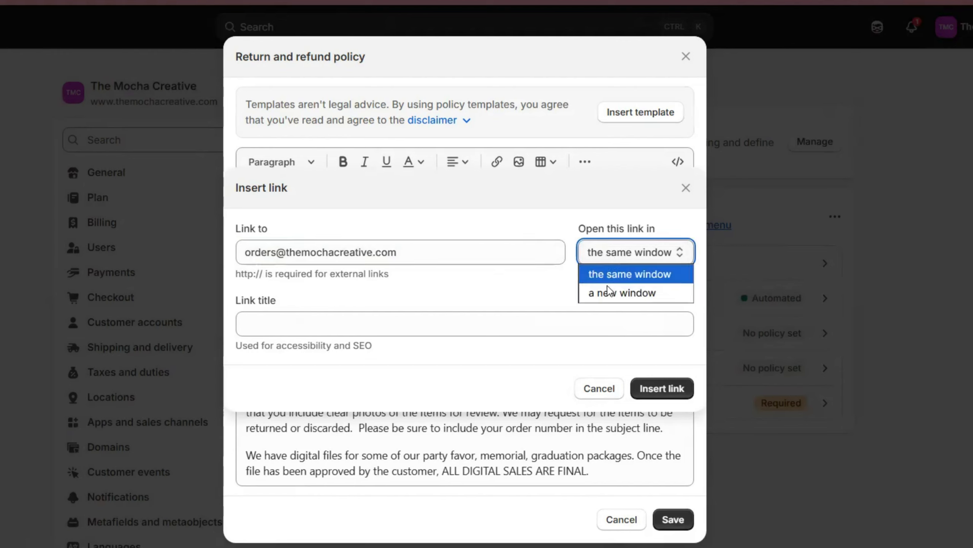
left_click(607, 298)
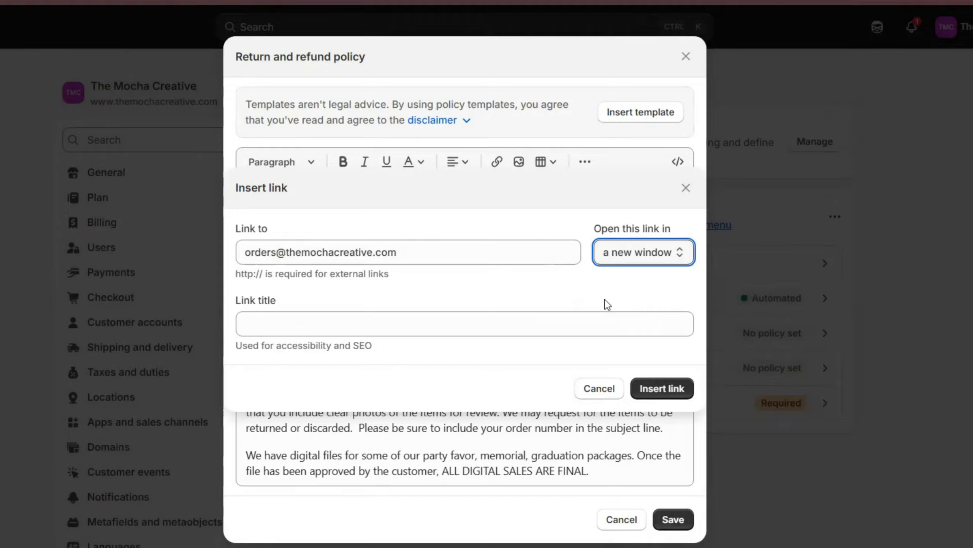
left_click(386, 322)
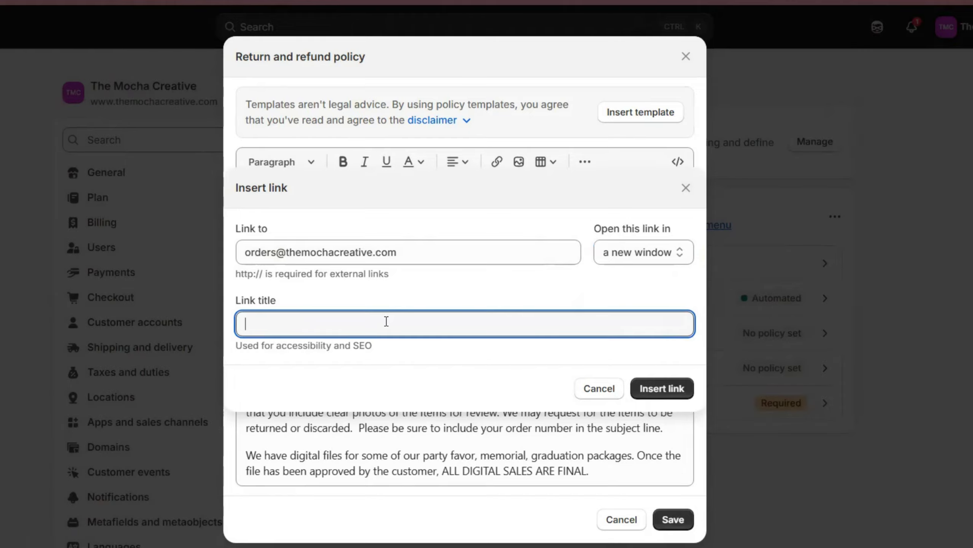
type("email")
left_click(673, 388)
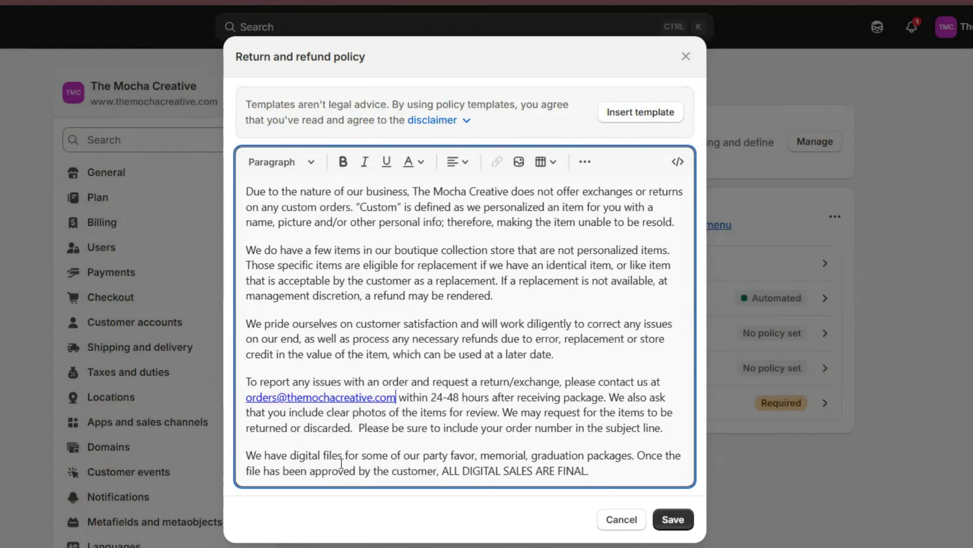
left_click_drag(449, 476, 583, 483)
left_click(681, 521)
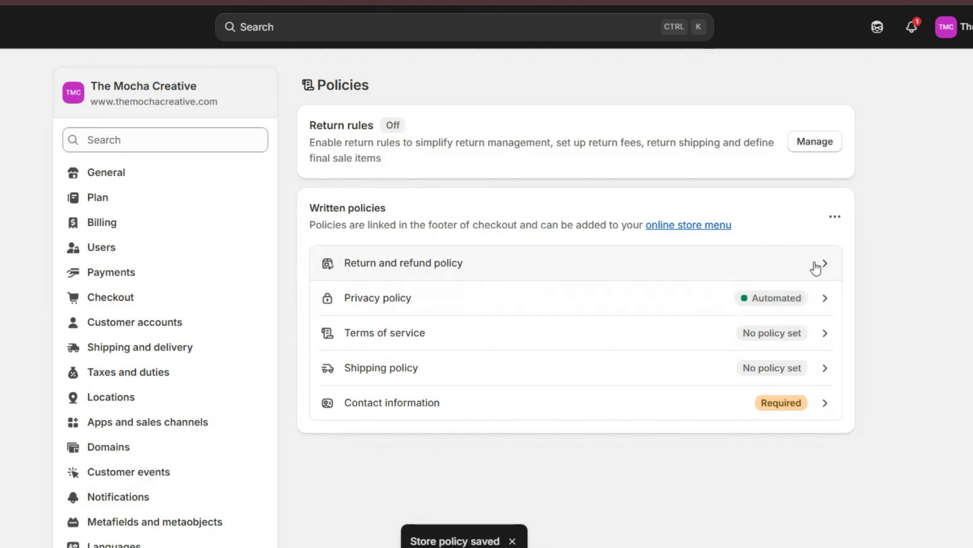
- Paste the shipping policy text into the Shipping policy editor, then start a ChatGPT rewrite prompt
left_click(520, 376)
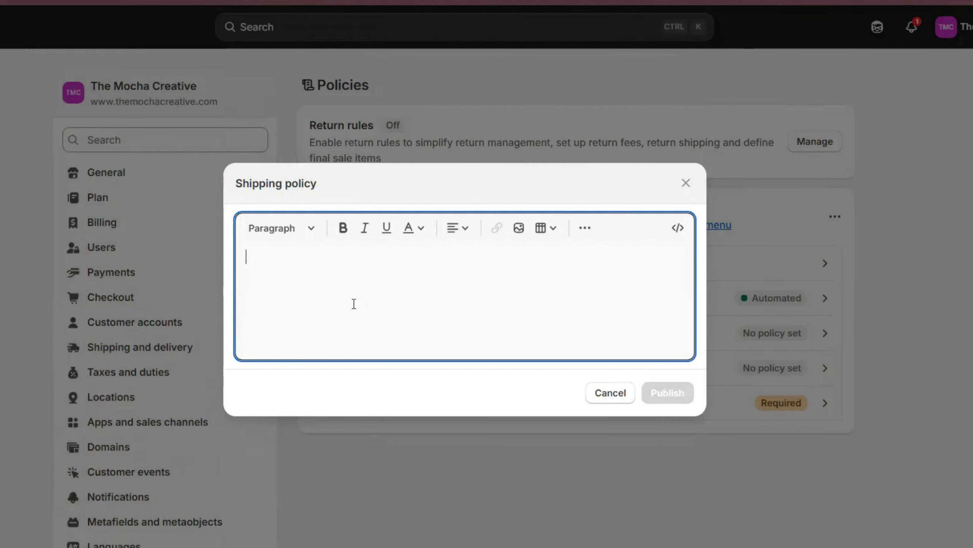
key("ctrl+v")
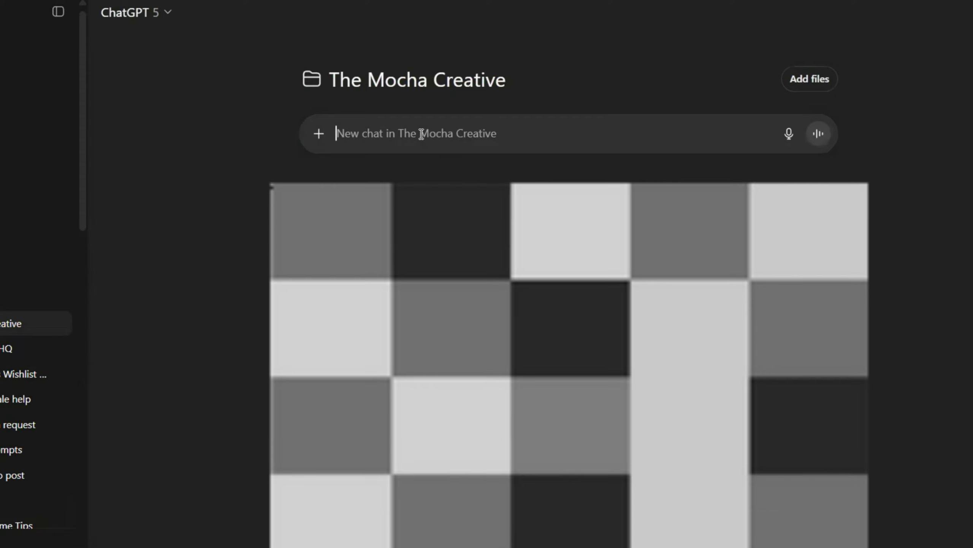
type("what is a good way to rewrite this as a processing time policy for my website: \"")
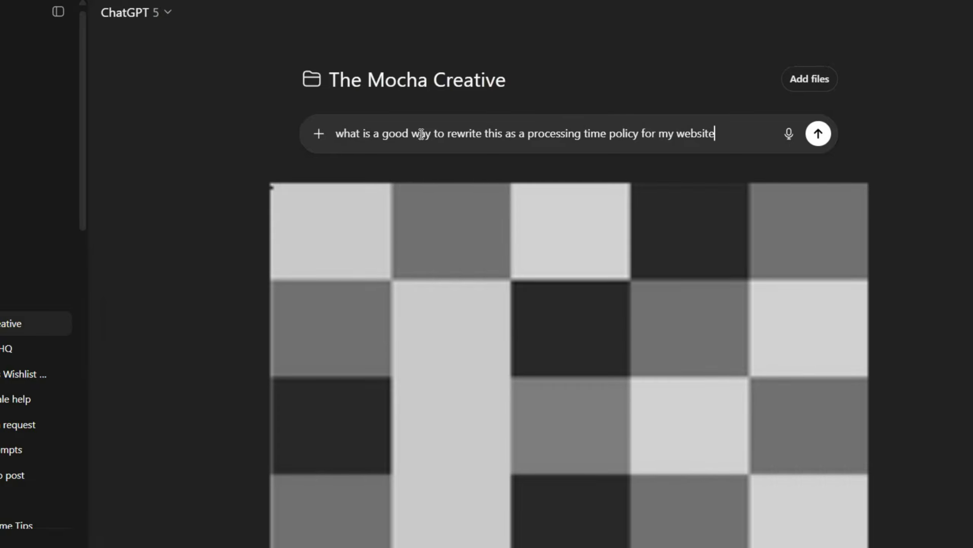
- Have ChatGPT rewrite the processing-time paragraph and copy its formal Processing Time Policy
type("\"The processing time (AKA turn around time) is based on the item ordered &amp; the size of the order. Please find that processing time indicated in the description of the desired product. with the exception of weekends and holidays. This does NOT include the shipping time, as that can vary.\"")
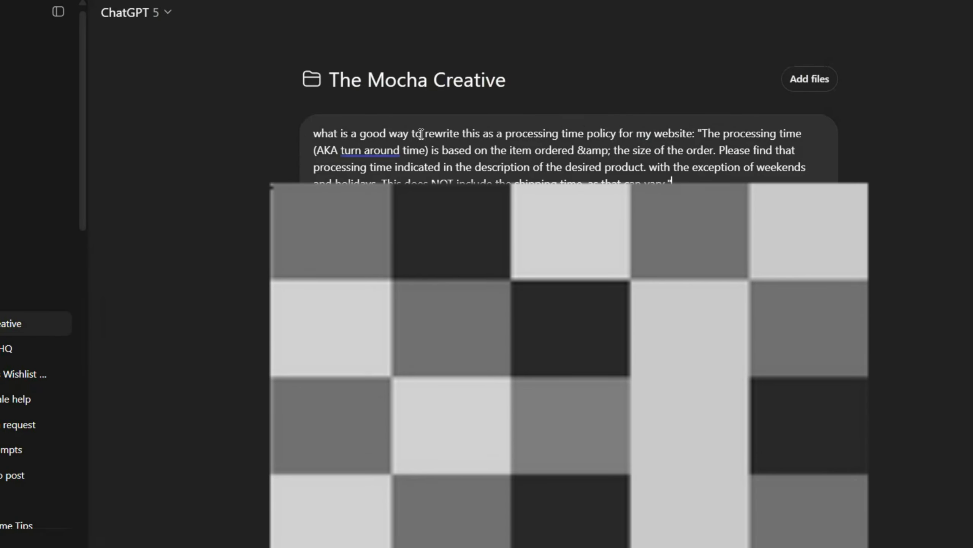
key("Return")
left_click_drag(427, 282, 305, 194)
key("ctrl+c")
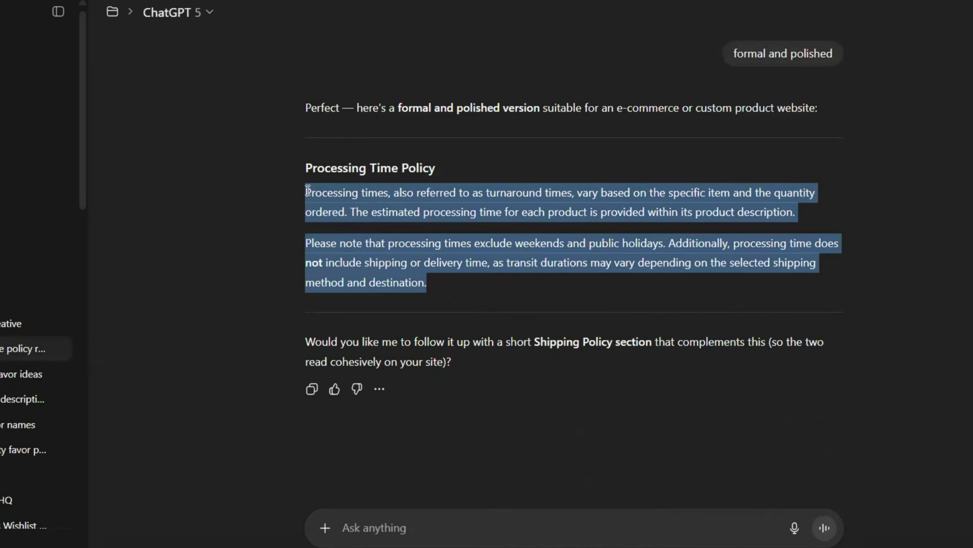
mouse_move(603, 546)
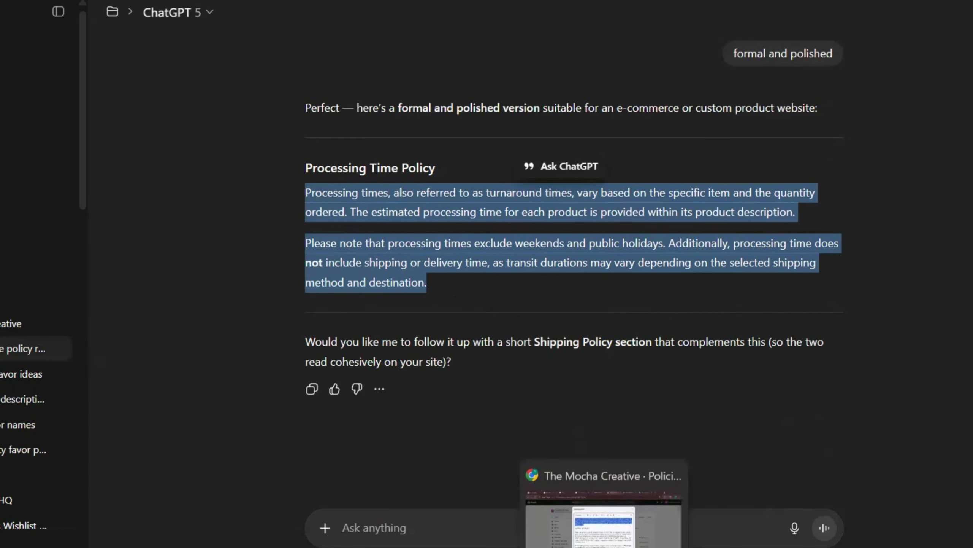
left_click(603, 510)
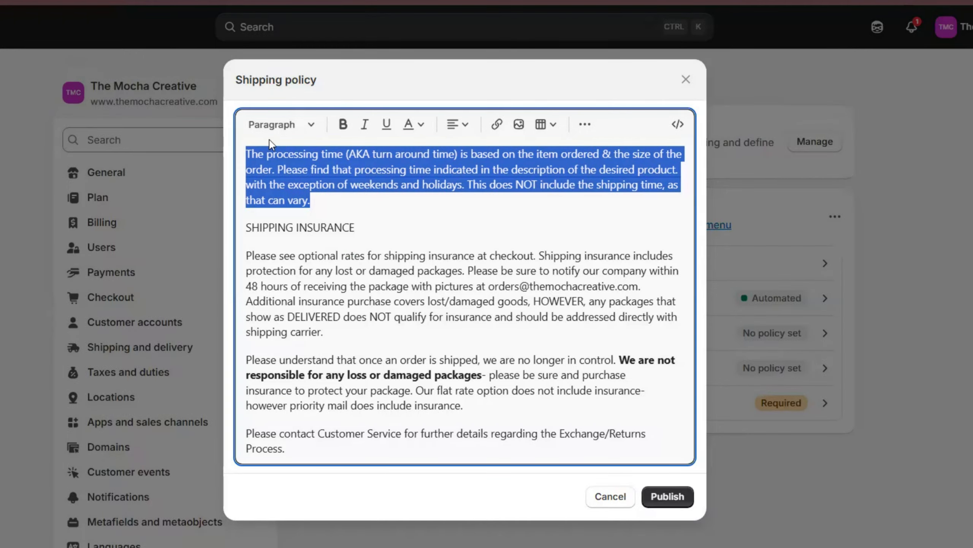
- Replace the old processing time paragraph with the copied policy and bold the SHIPPING INSURANCE heading
left_click(320, 210)
triple_click(300, 194)
left_click(321, 202)
triple_click(322, 202)
key("ctrl+v")
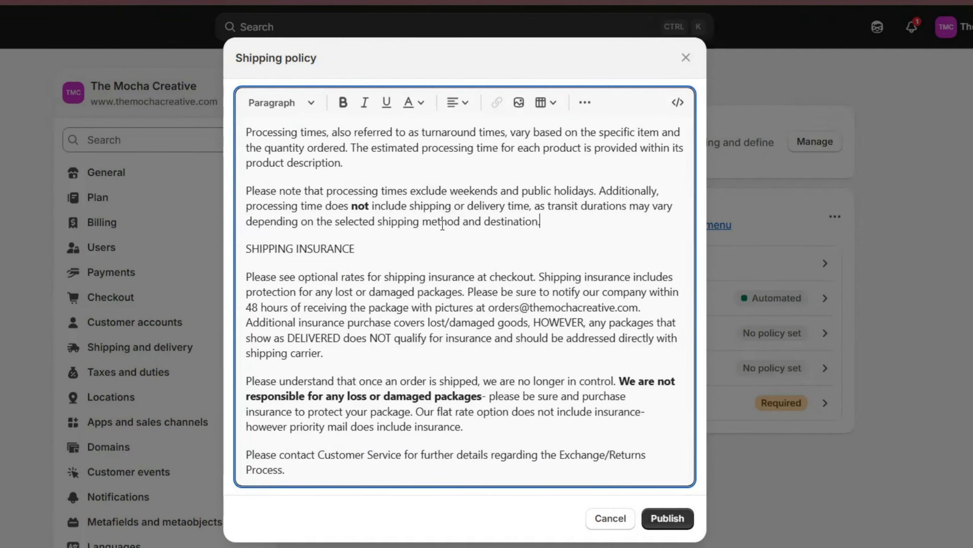
double_click(274, 242)
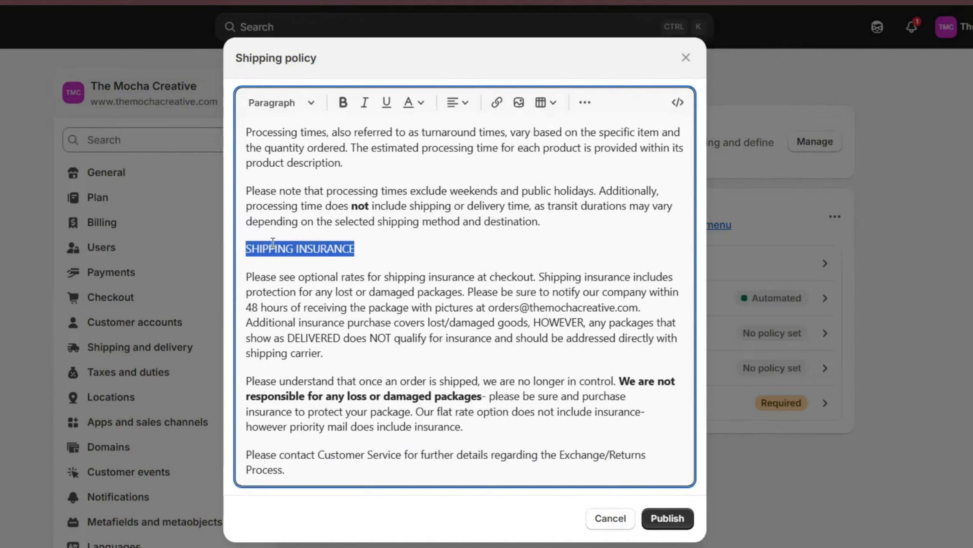
key("ctrl+b")
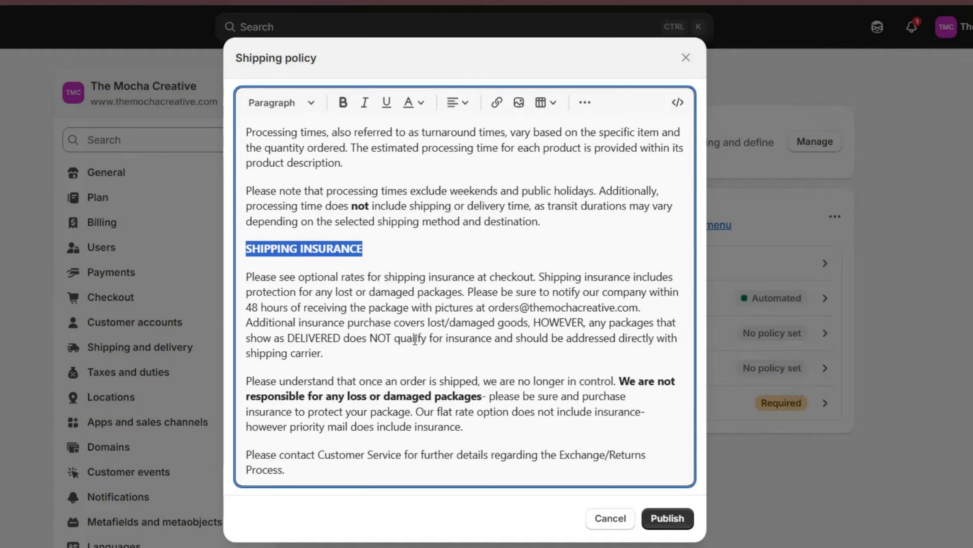
- Link the orders e-mail with title 'email' in a new window, then publish the shipping policy
left_click_drag(491, 311, 638, 309)
key("ctrl+c")
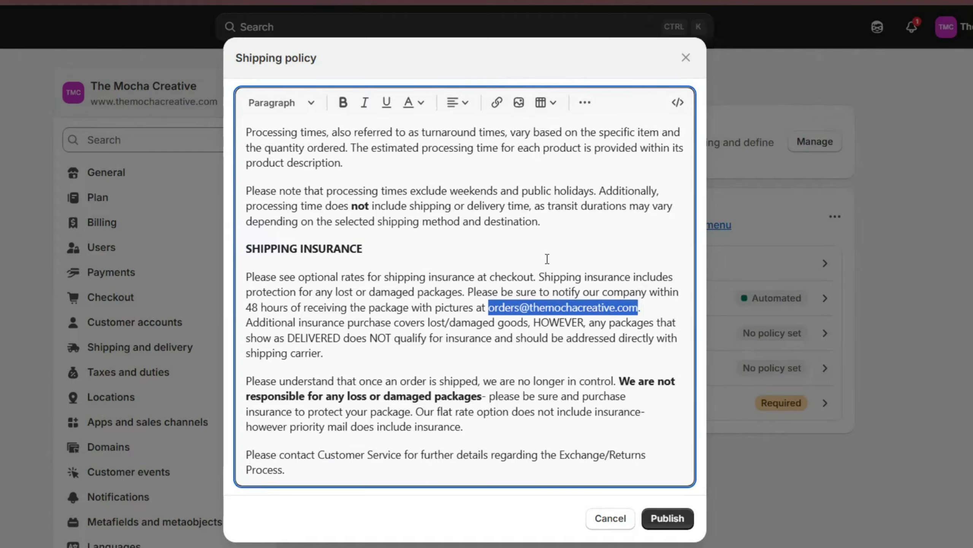
left_click(496, 102)
key("ctrl+v")
left_click(623, 257)
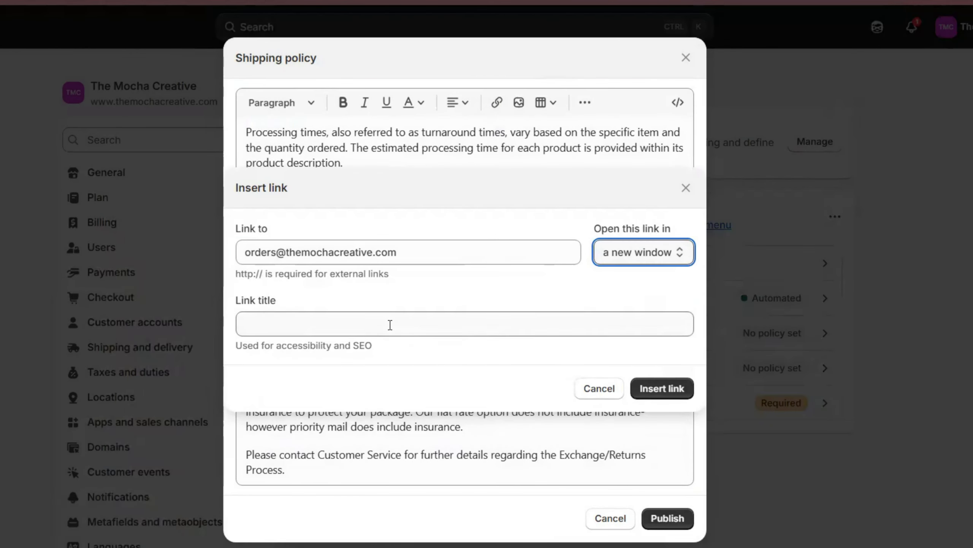
left_click(390, 325)
type("email")
left_click(660, 395)
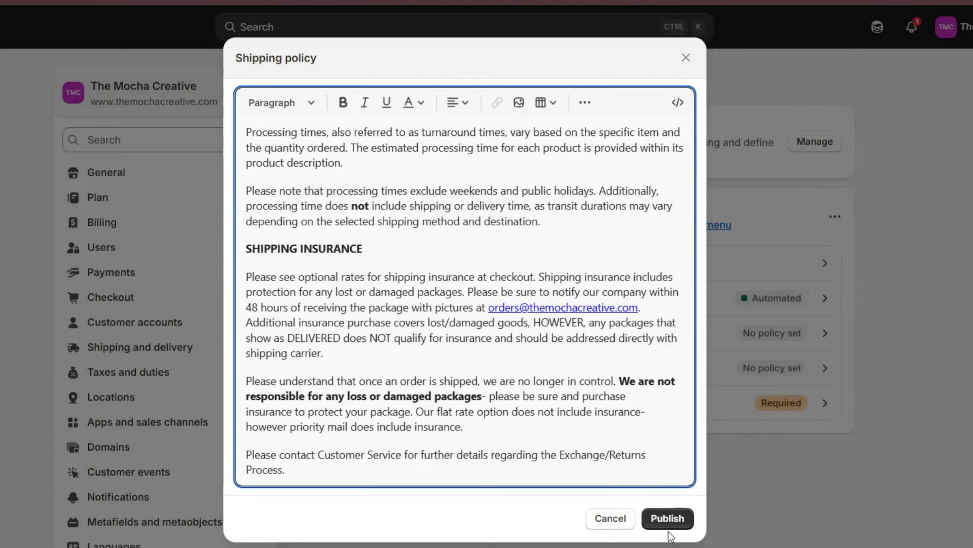
left_click(668, 519)
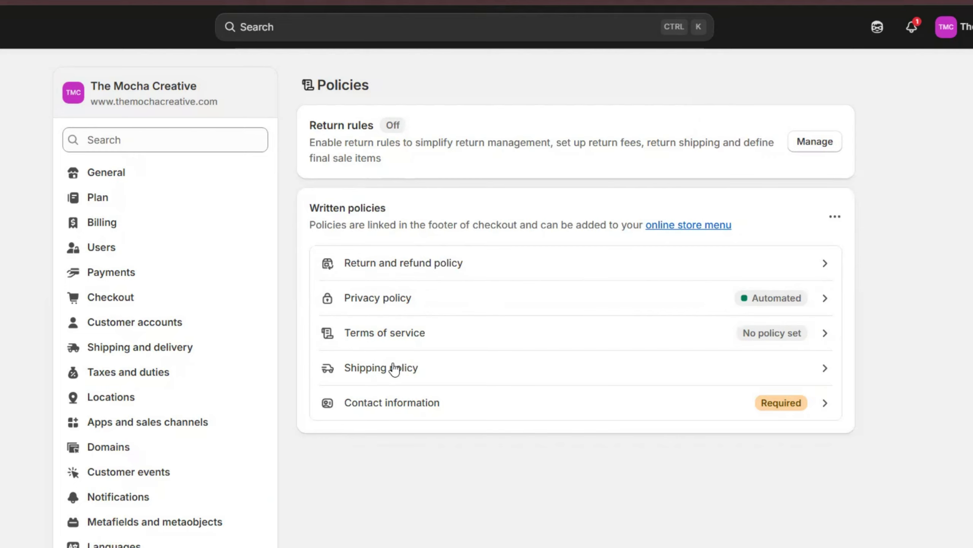
- Fill the Terms of service with Shopify's template text and scroll through it
left_click(381, 341)
left_click(646, 216)
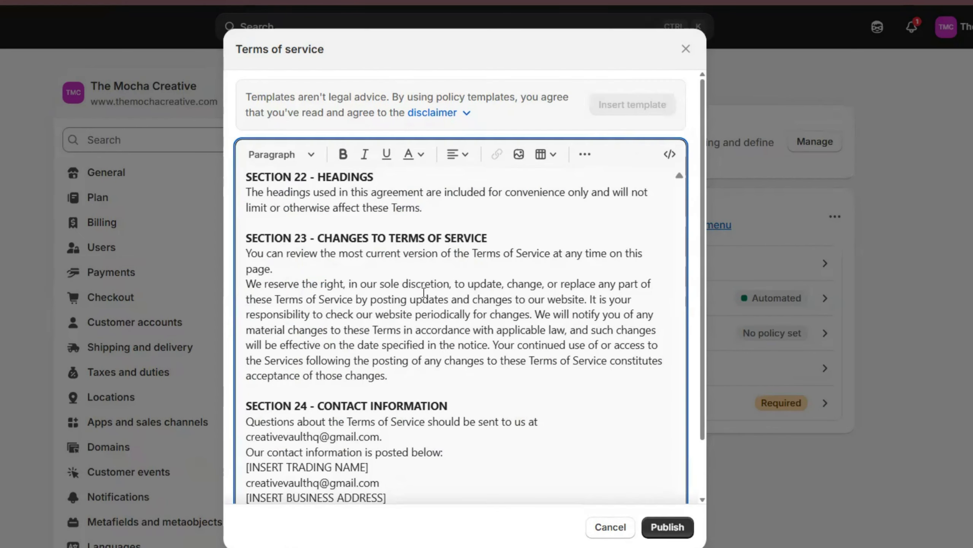
scroll(422, 285, "up", 6)
scroll(422, 285, "up", 15)
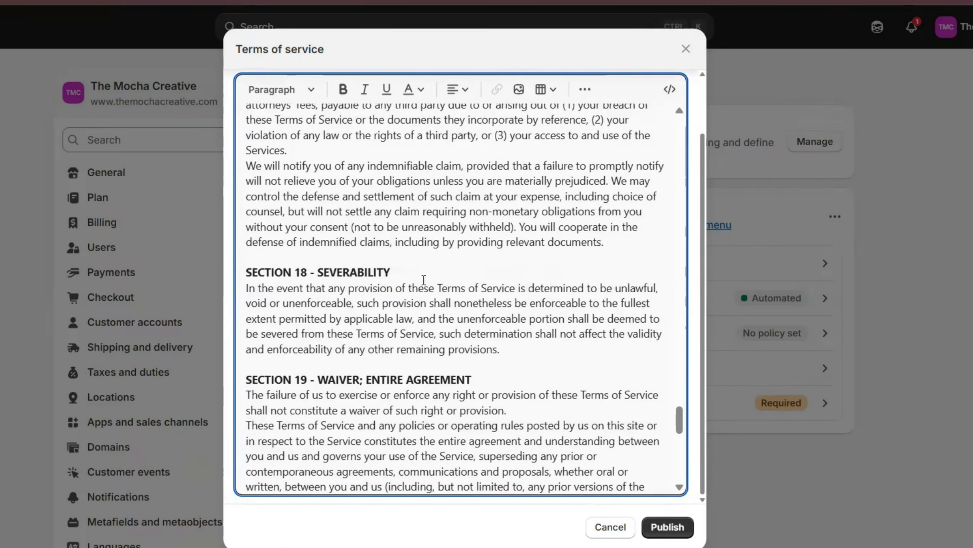
left_click_drag(683, 387, 673, 92)
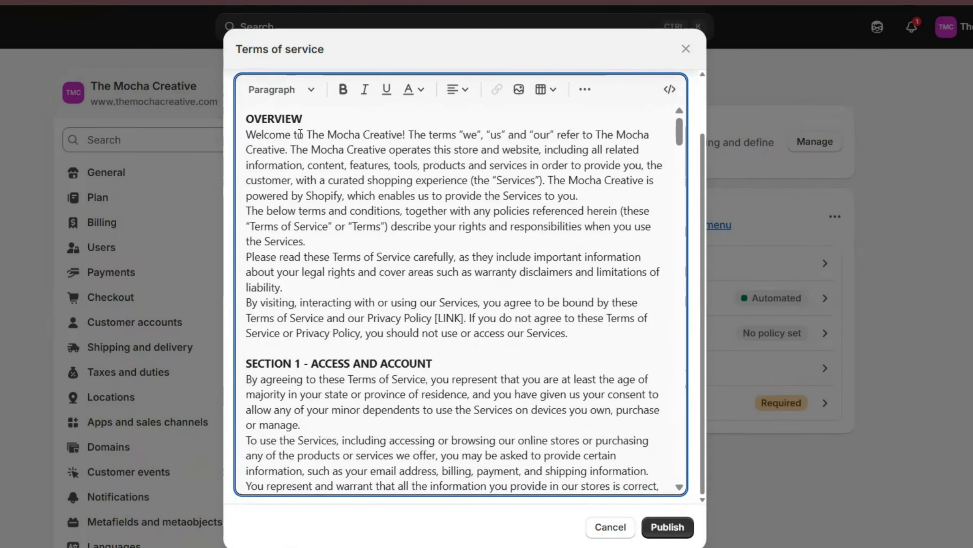
scroll(316, 265, "down", 5)
scroll(316, 265, "down", 8)
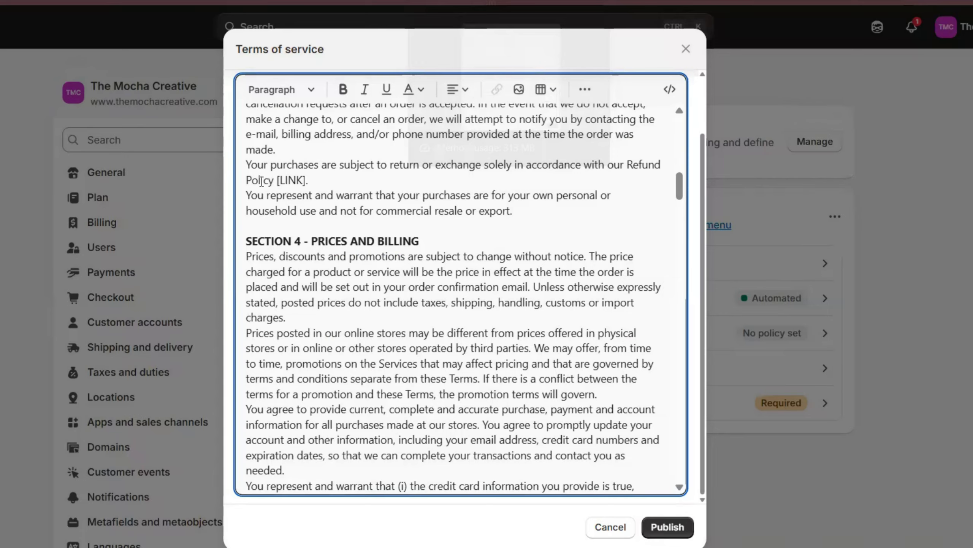
- Select the [LINK] placeholder after Refund Policy and scroll down to the contact section
left_click_drag(277, 180, 306, 181)
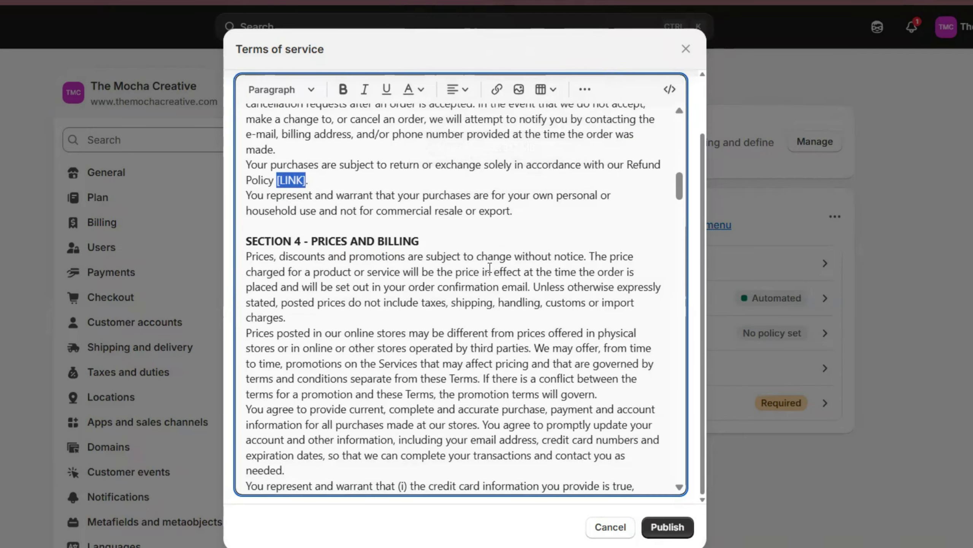
scroll(416, 249, "down", 20)
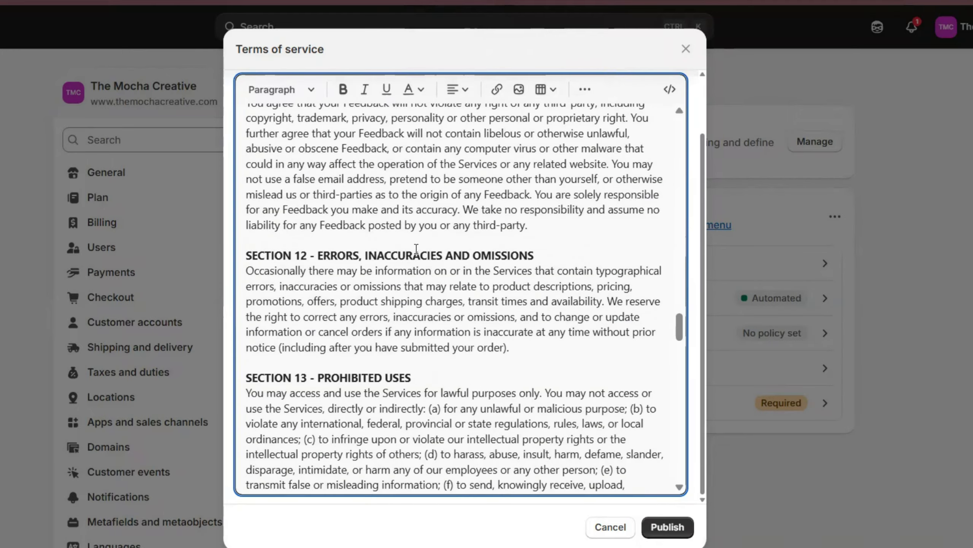
scroll(416, 249, "down", 20)
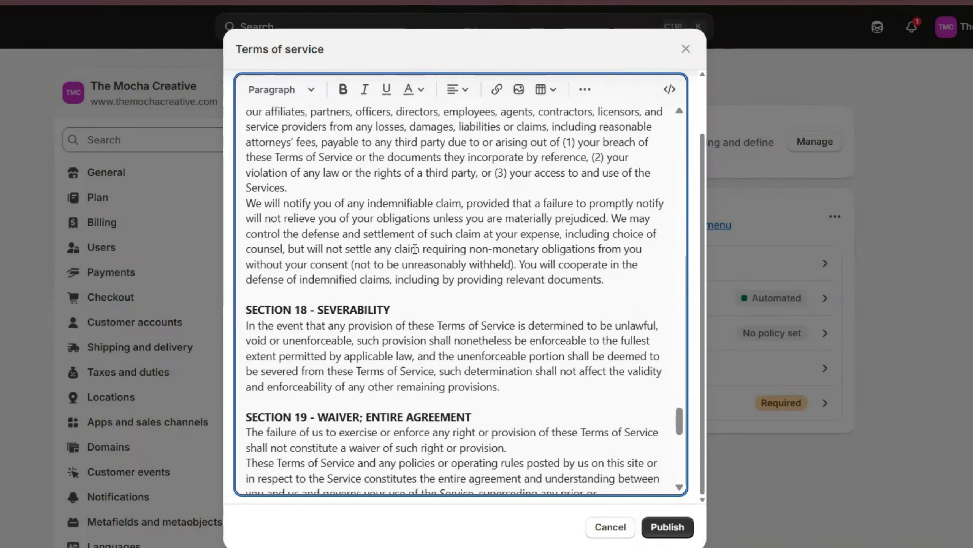
scroll(416, 249, "down", 10)
scroll(412, 250, "down", 3)
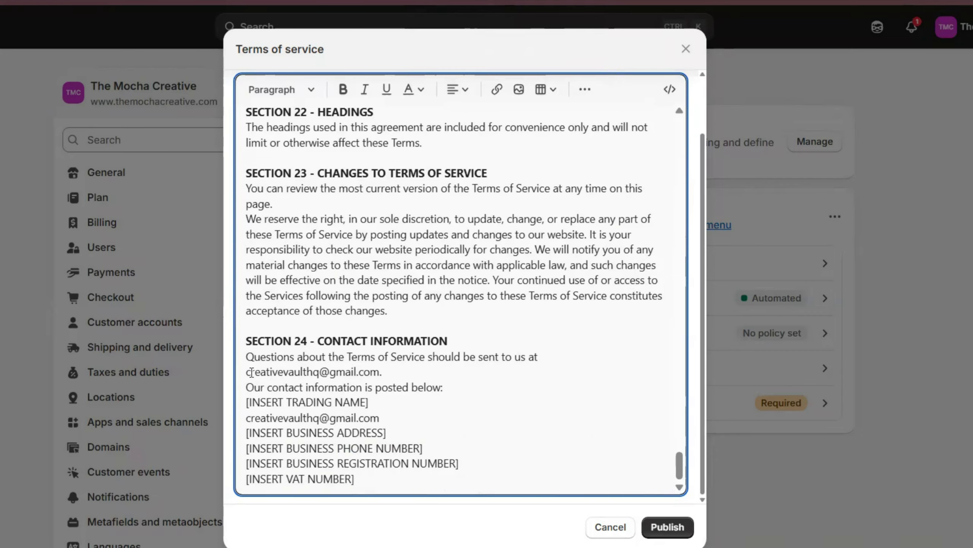
- Replace the old contact e-mail in the Terms of service with the store's info address
left_click_drag(251, 372, 357, 372)
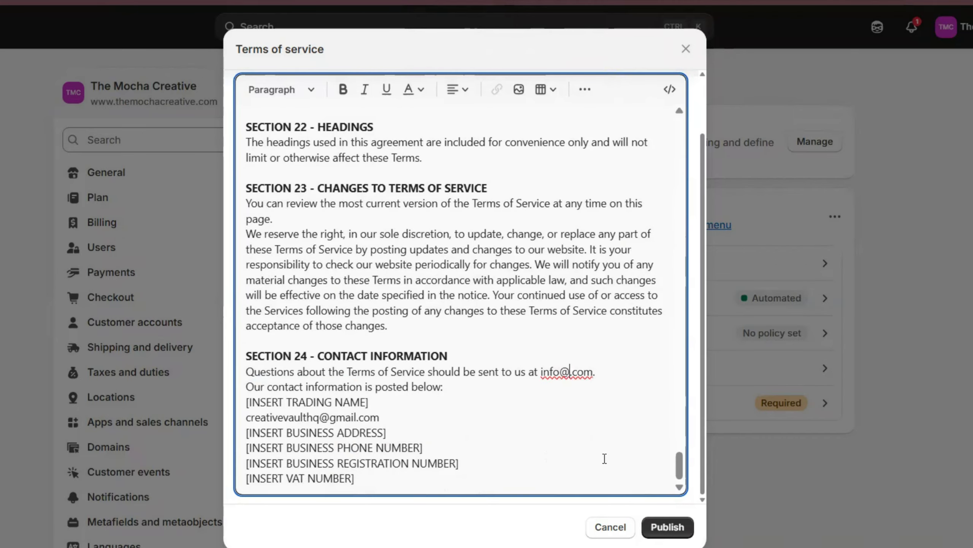
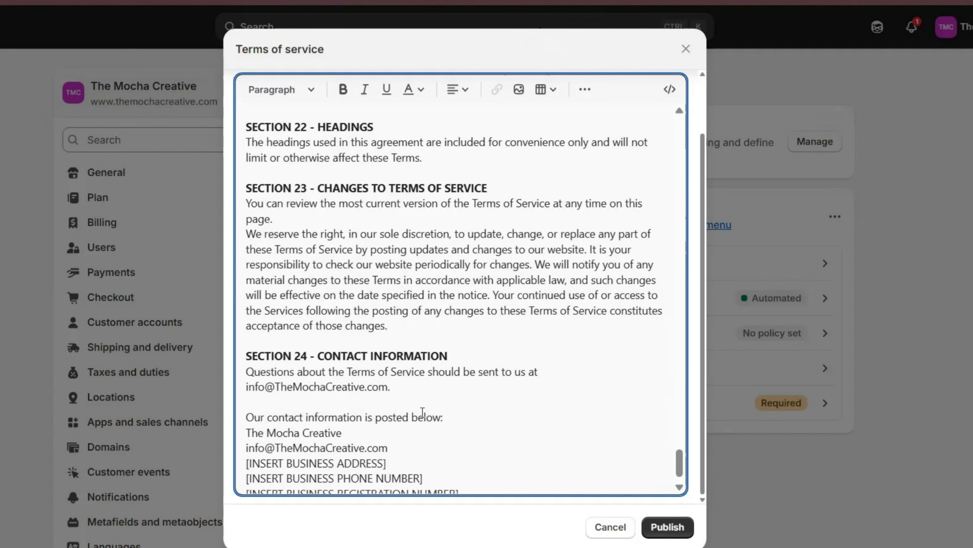
scroll(413, 416, "down", 1)
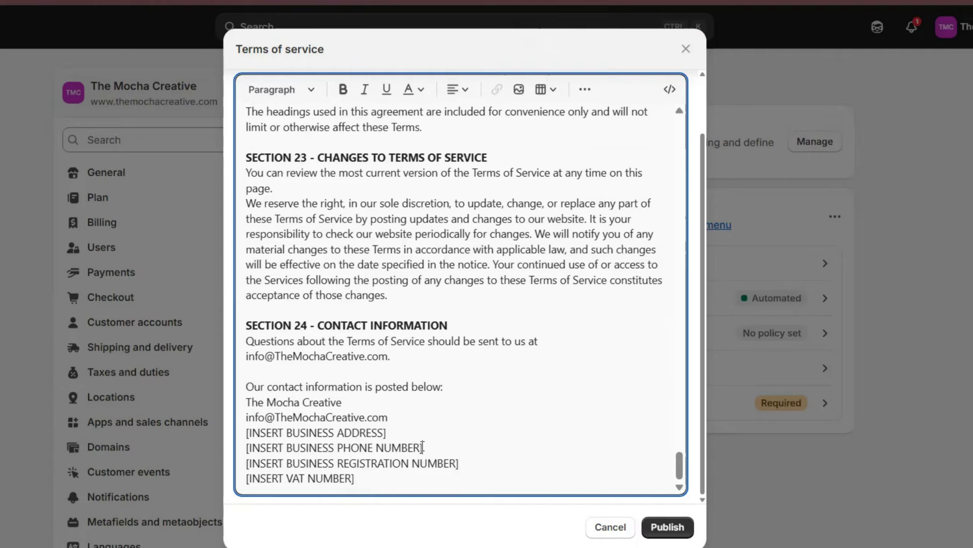
- Delete the address, phone, registration and VAT placeholder lines and publish the Terms of service
left_click_drag(423, 447, 244, 435)
key("BackSpace")
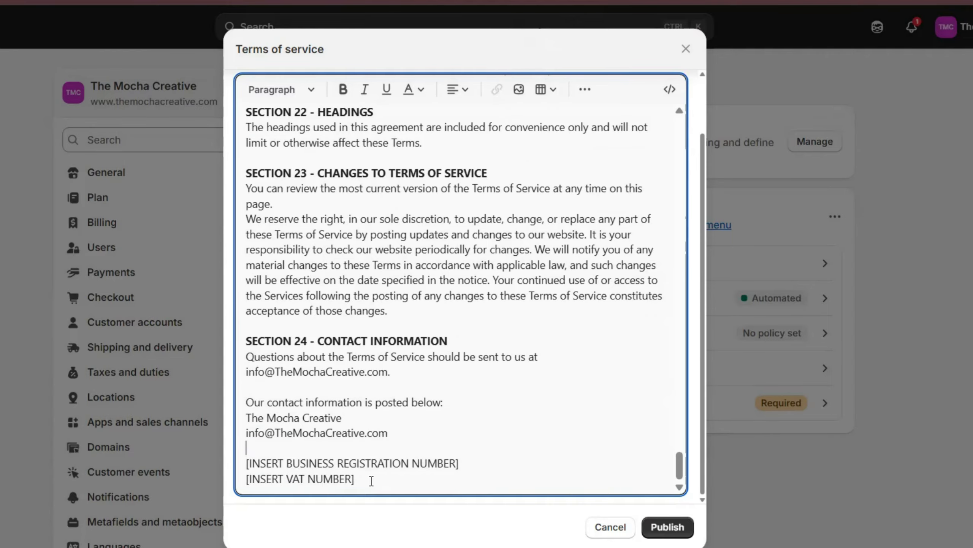
left_click_drag(355, 479, 242, 451)
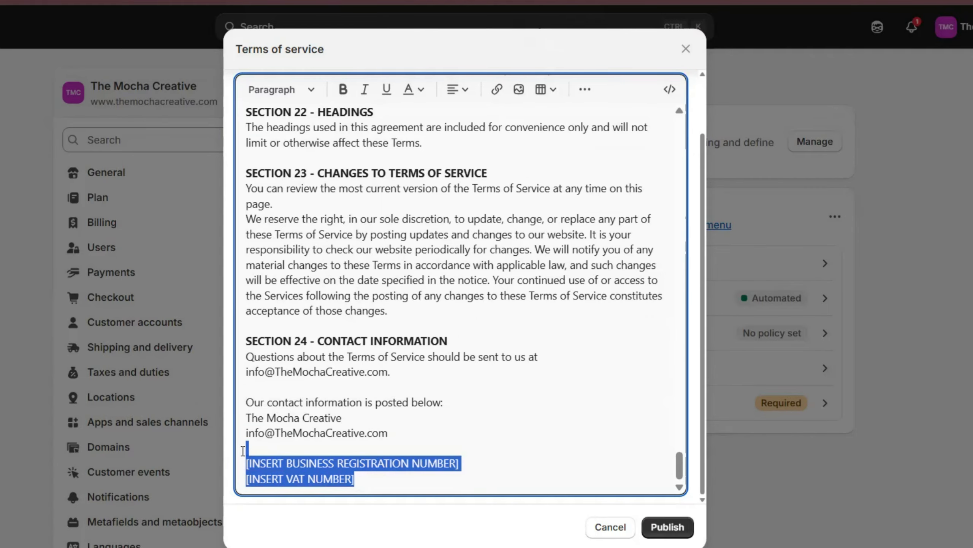
key("BackSpace")
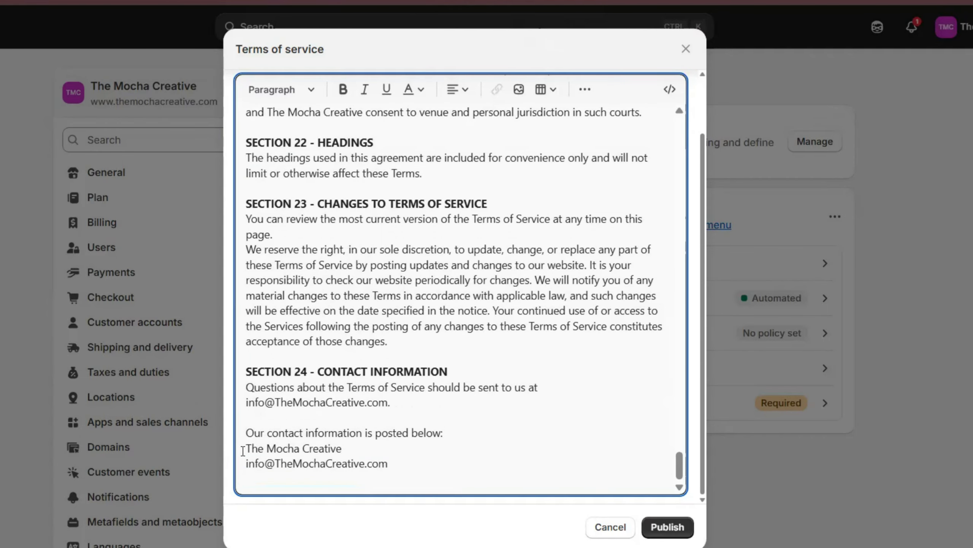
key("BackSpace")
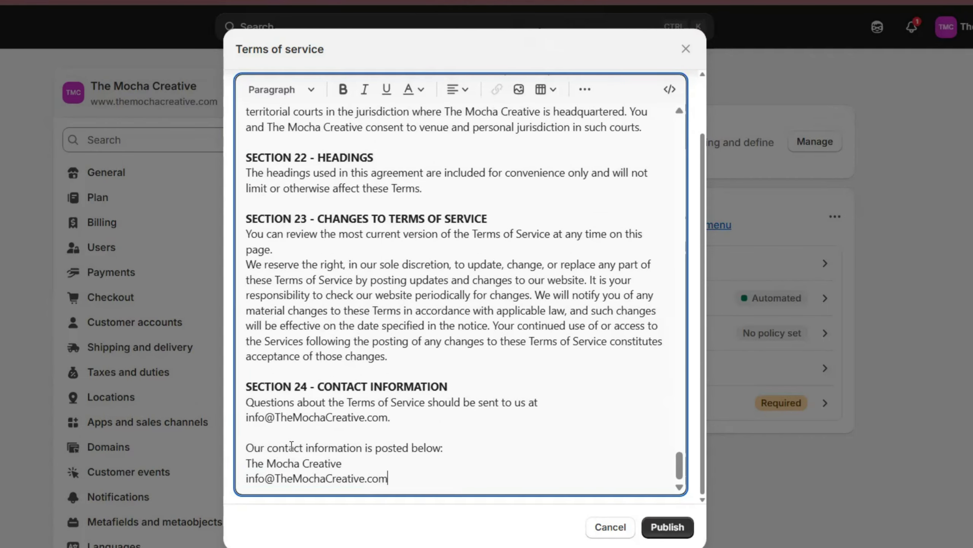
left_click(669, 527)
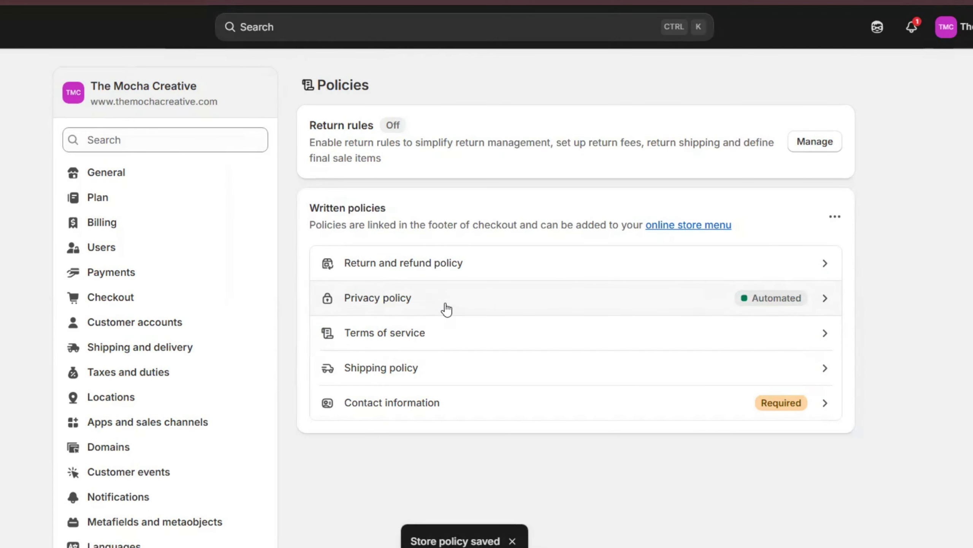
left_click(443, 302)
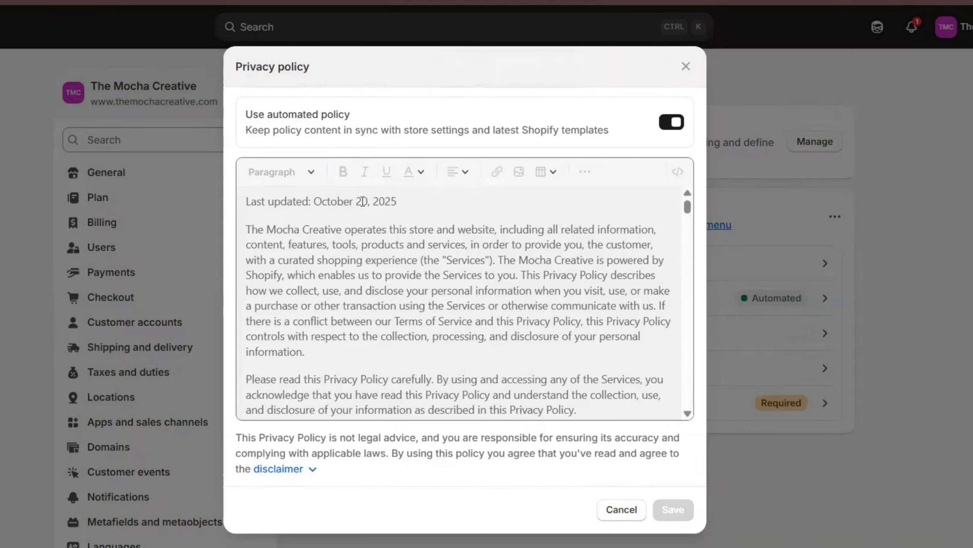
scroll(377, 331, "down", 15)
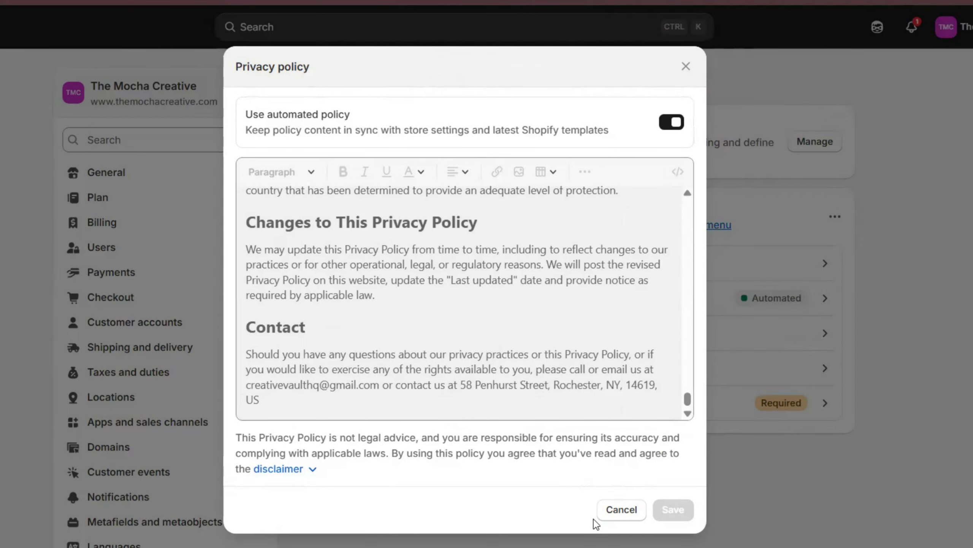
left_click(618, 511)
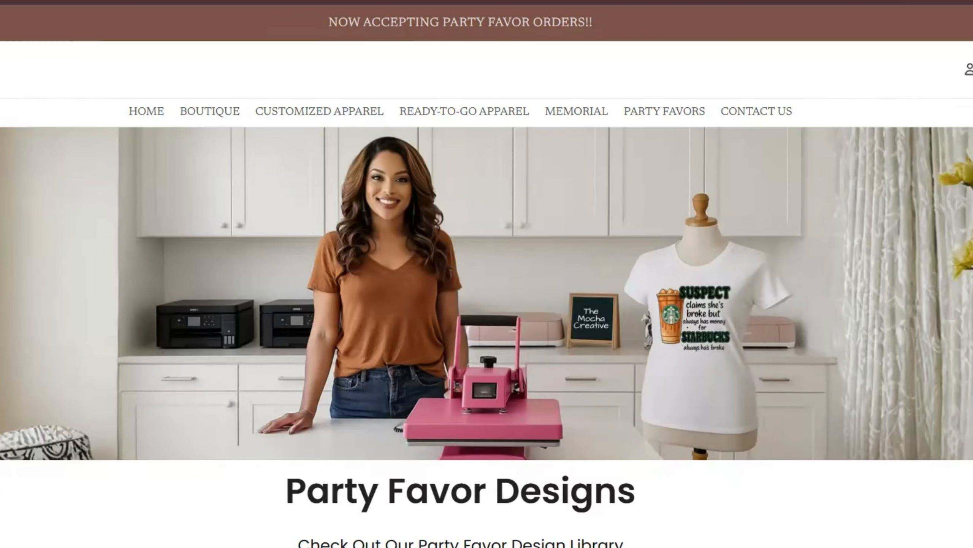
scroll(487, 273, "down", 20)
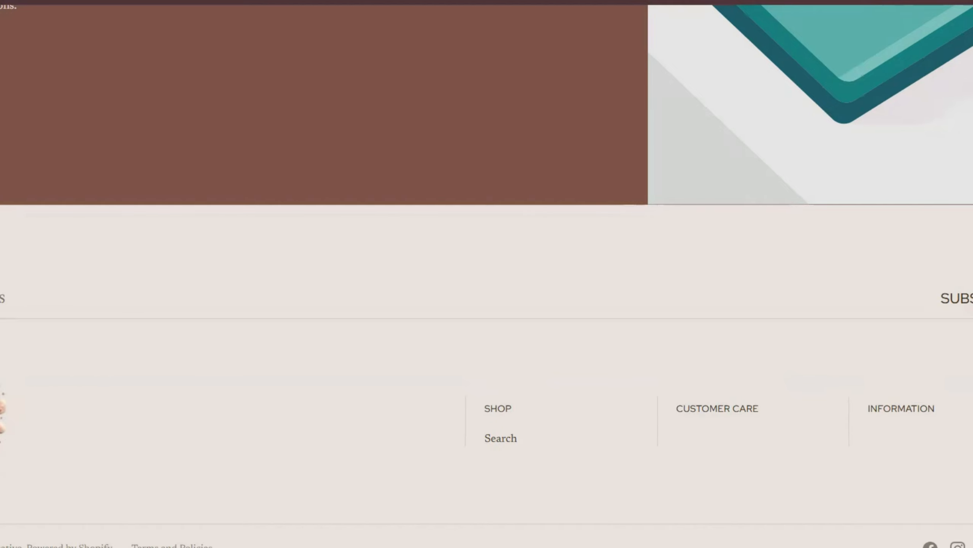
left_click(459, 1)
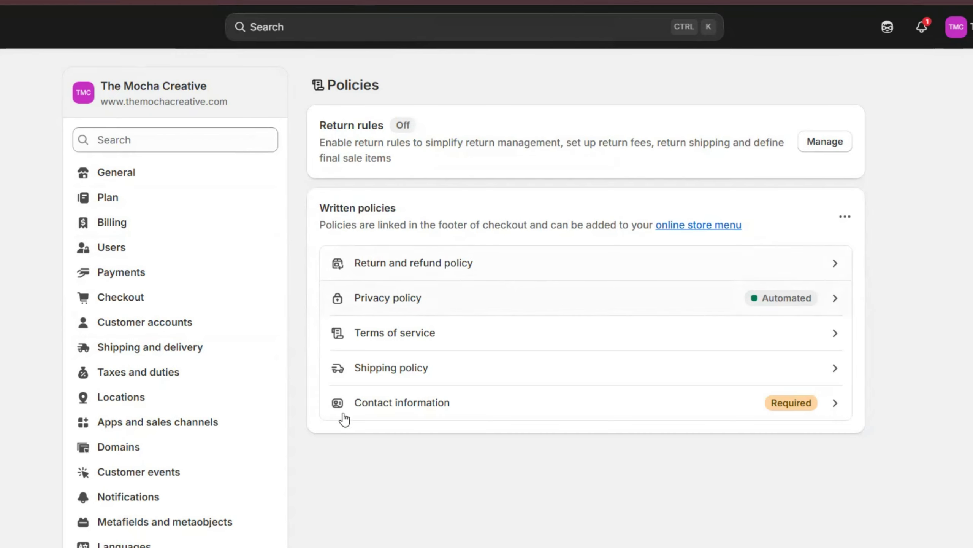
- Open the Footer menu editor via Content > Menus in the admin sidebar
scroll(215, 400, "down", 4)
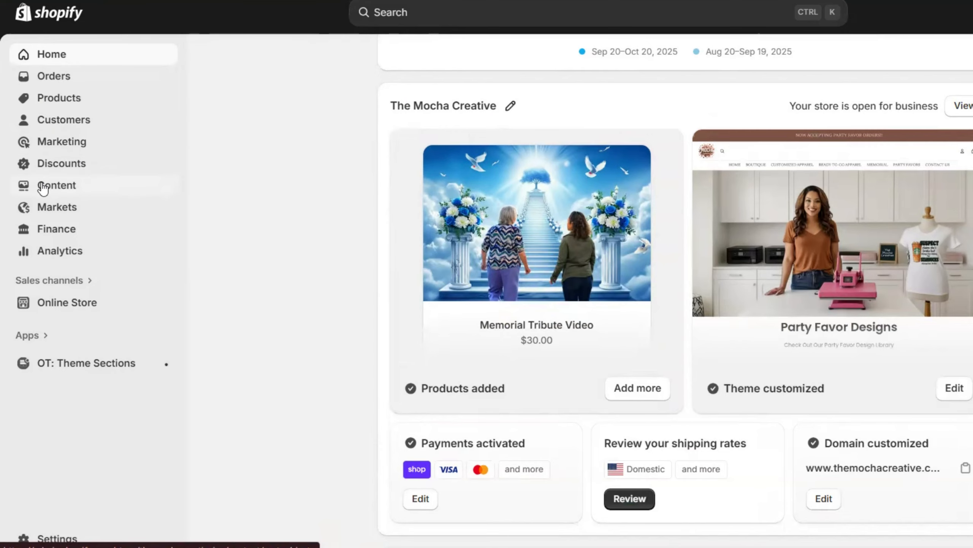
left_click(43, 186)
left_click(45, 250)
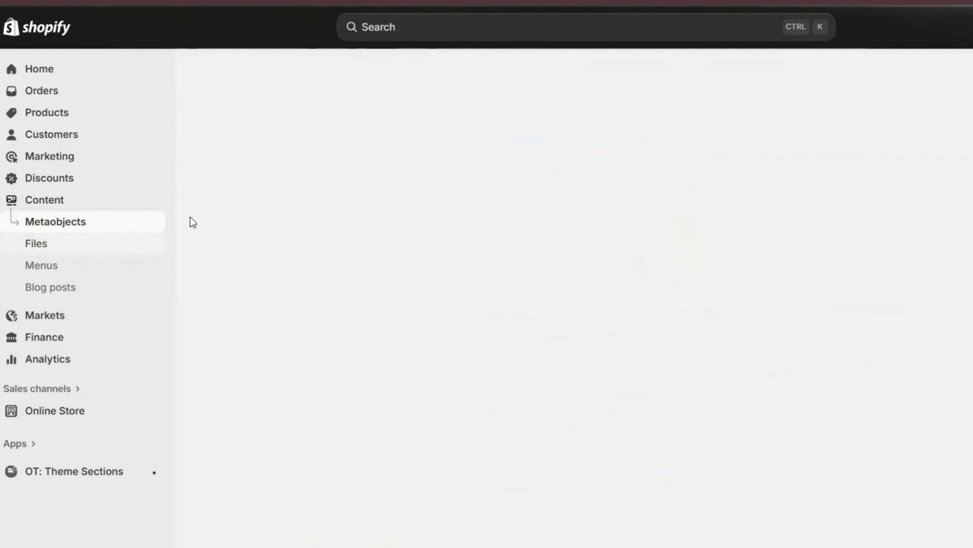
left_click(230, 175)
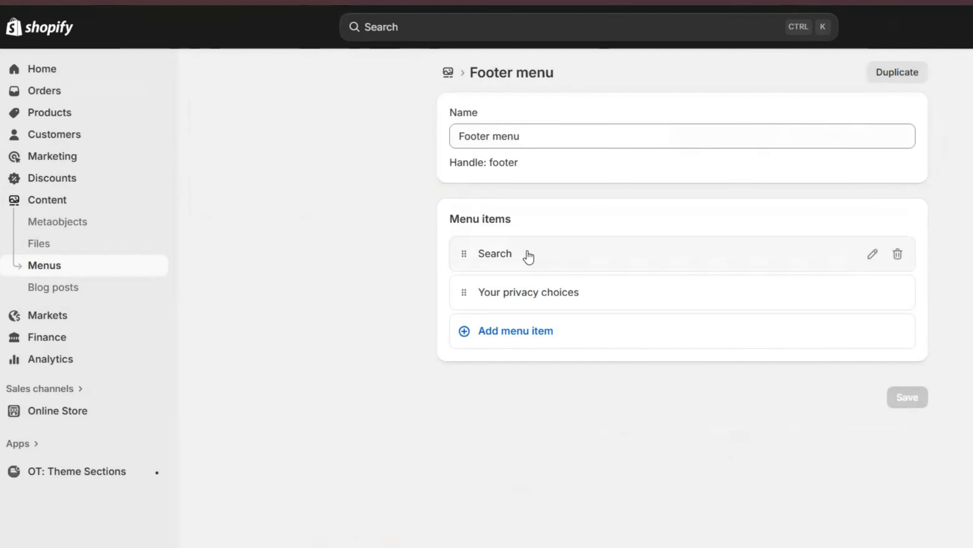
- Add a footer menu item linked to the Terms of Service policy page
left_click(526, 339)
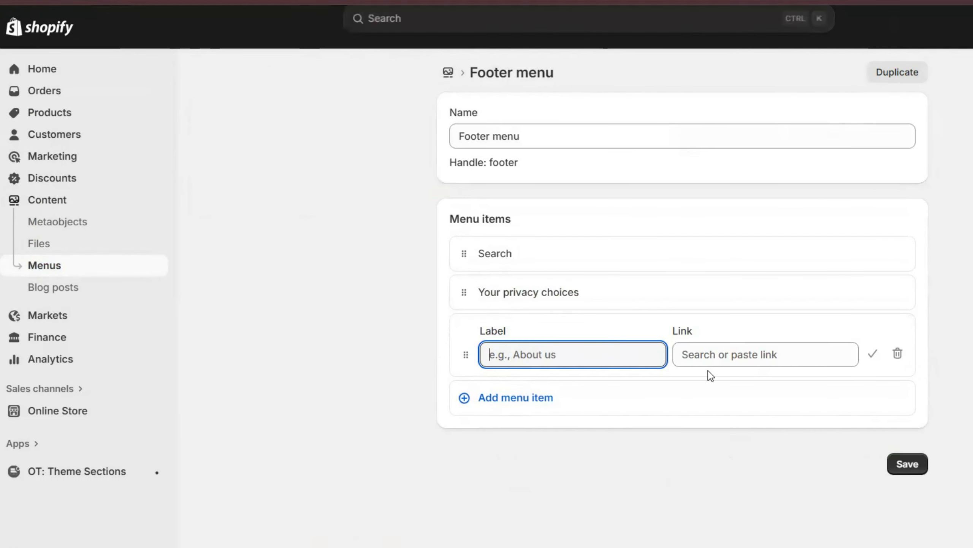
left_click(719, 354)
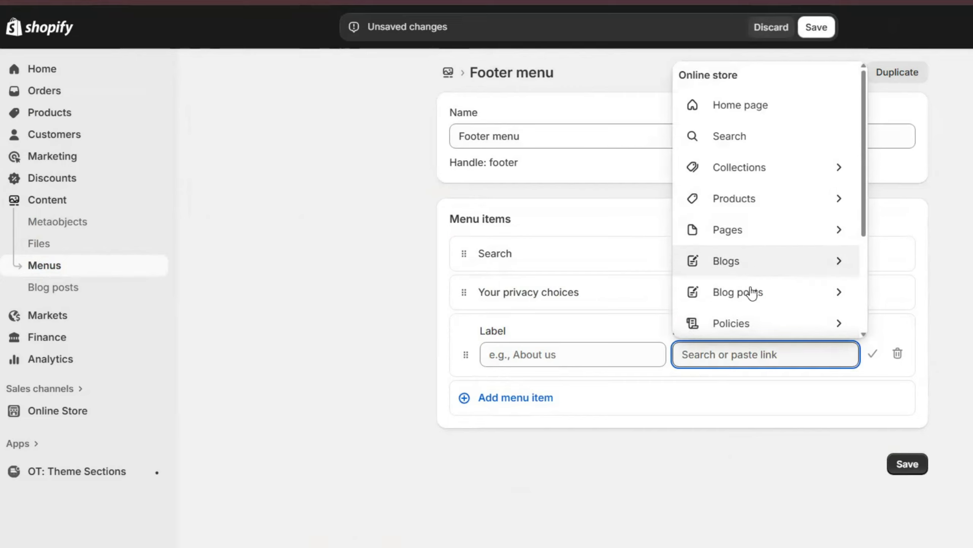
left_click(750, 322)
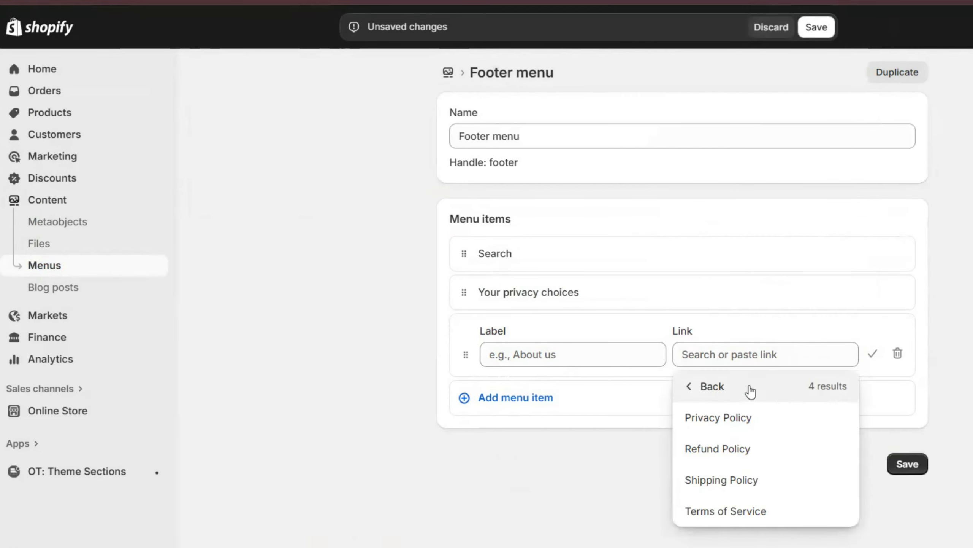
left_click(749, 512)
left_click(872, 353)
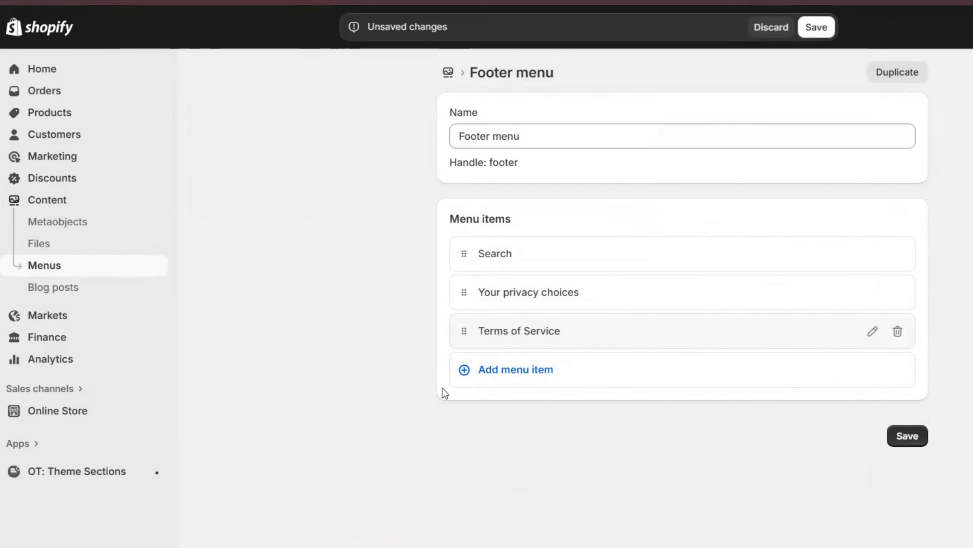
- Add a footer menu item linked to the Refund Policy page
left_click(515, 370)
left_click(752, 392)
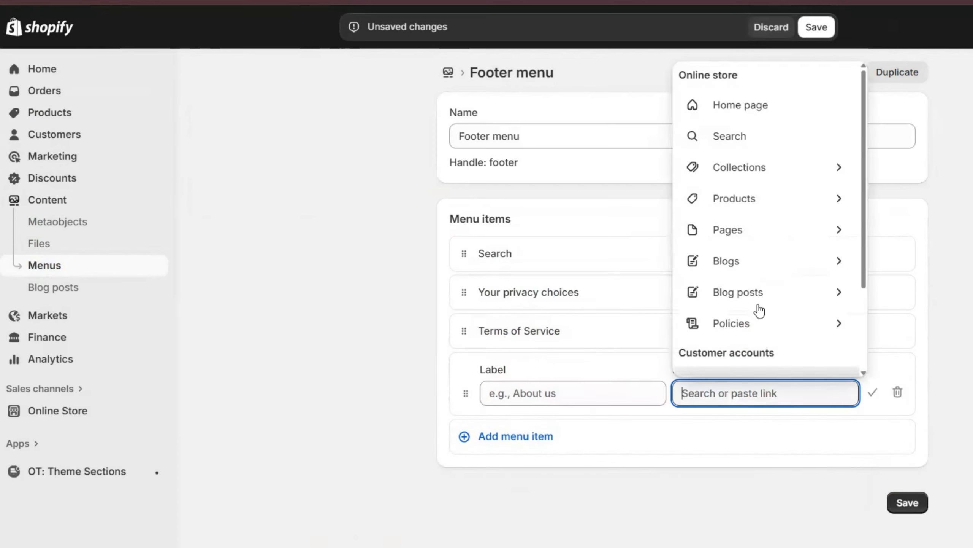
left_click(743, 329)
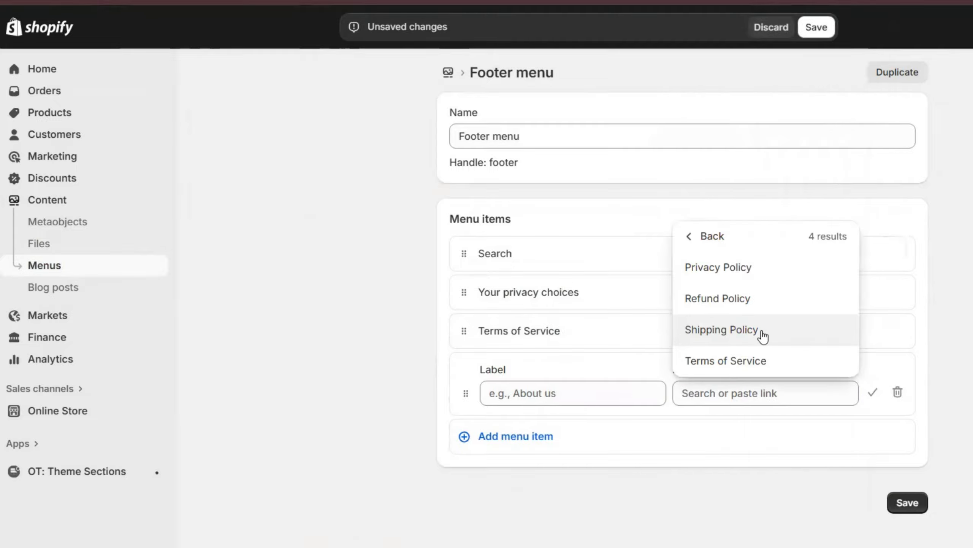
left_click(743, 301)
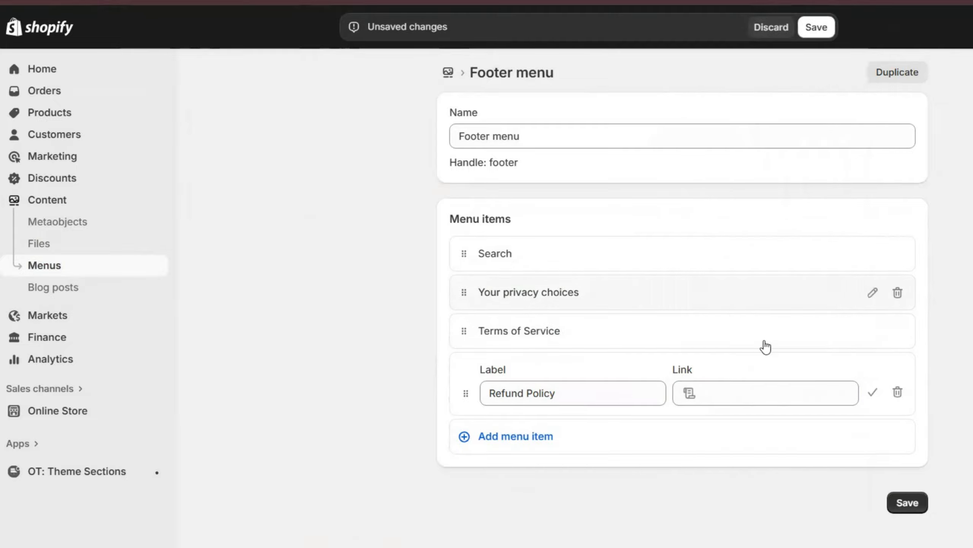
left_click(871, 399)
- Add a Shipping Policy item linked to its policy page and save the footer menu
left_click(519, 412)
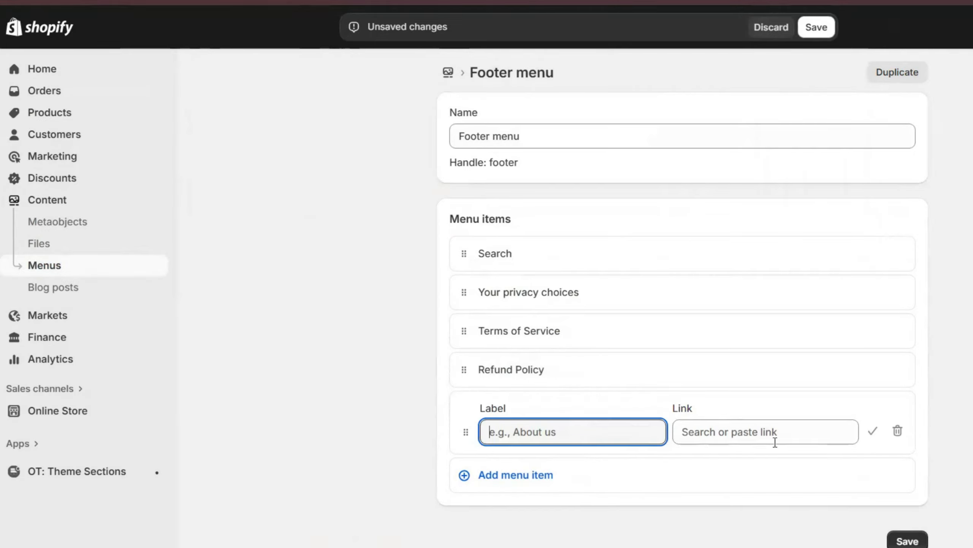
left_click(772, 438)
left_click(765, 330)
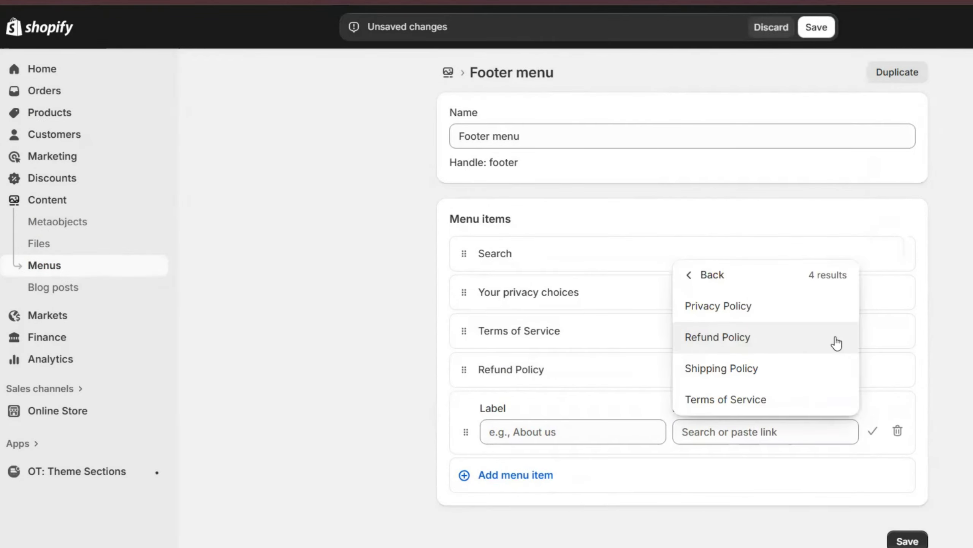
left_click(721, 369)
left_click(873, 431)
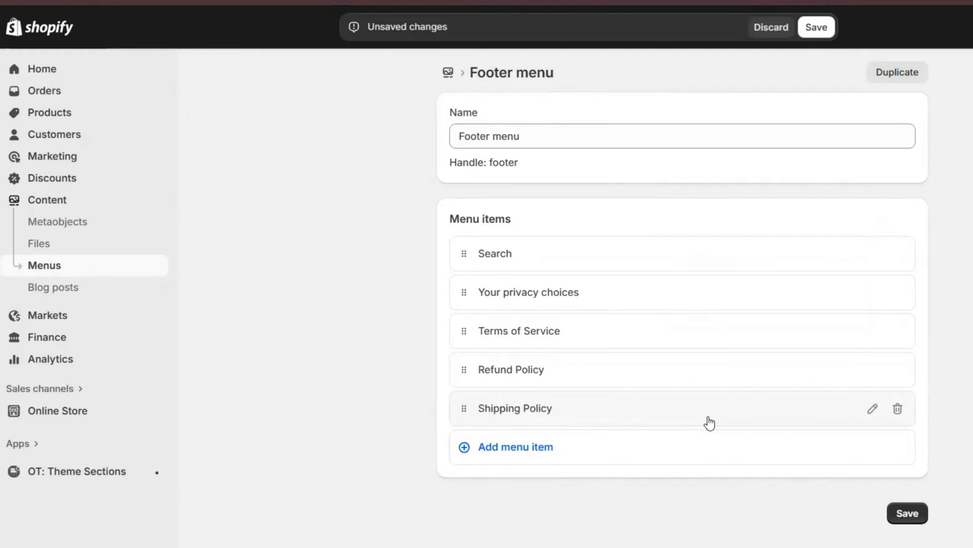
left_click(906, 513)
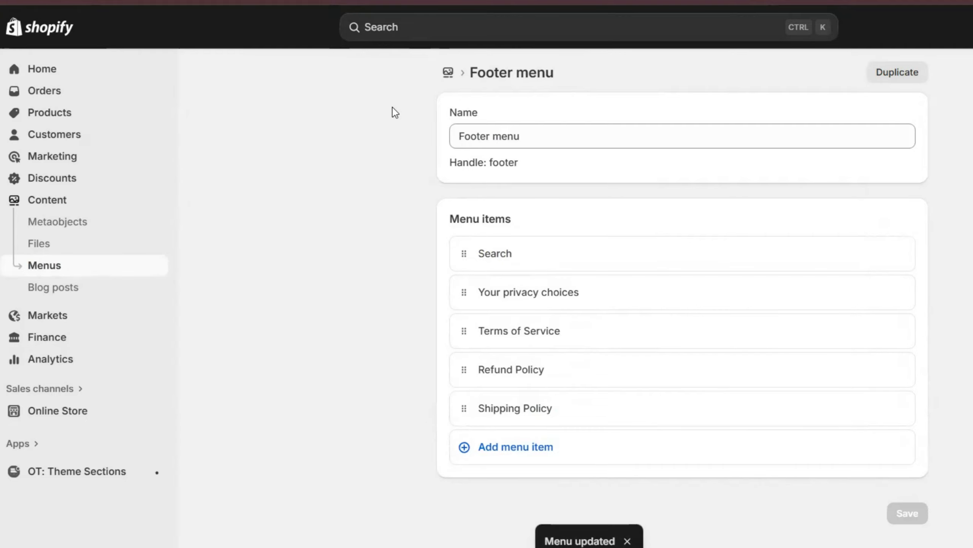
left_click(51, 1)
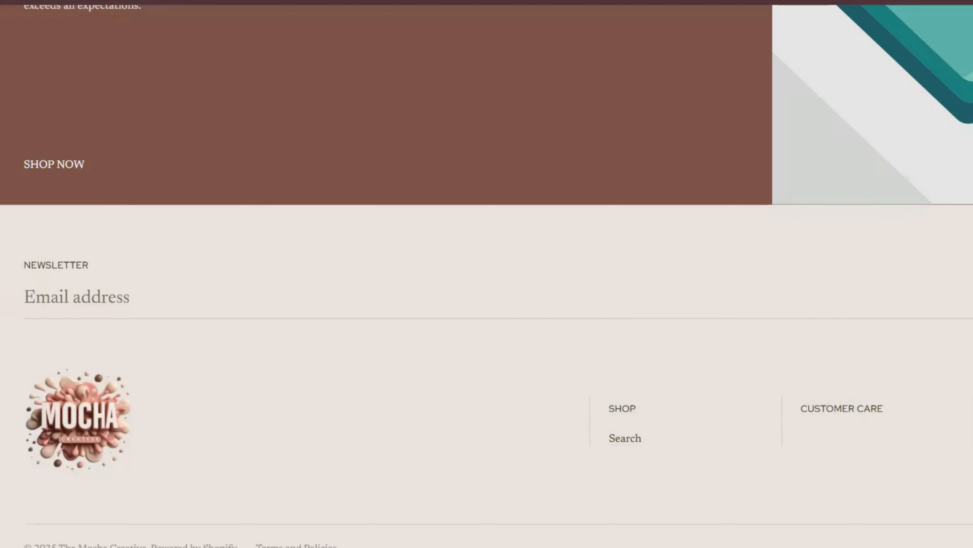
key("ctrl+r")
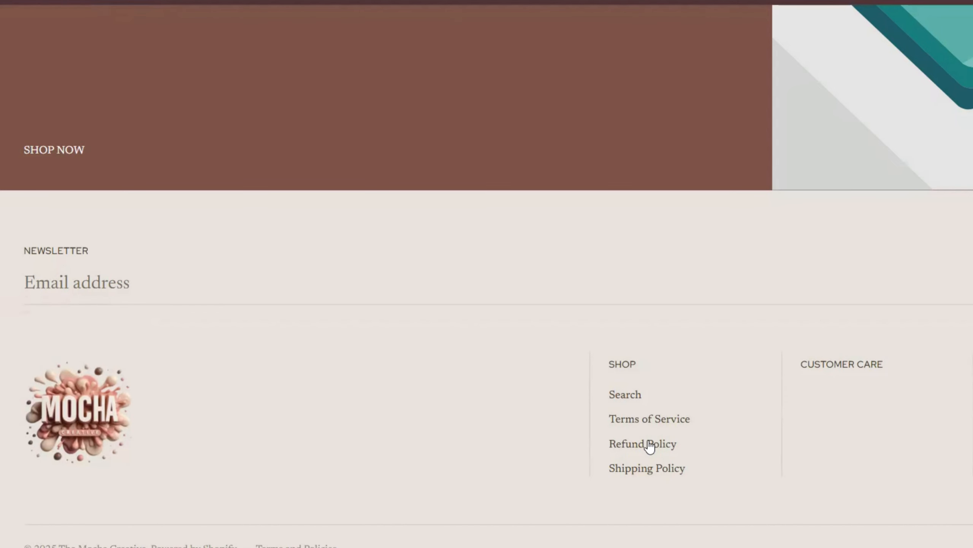
left_click(645, 445)
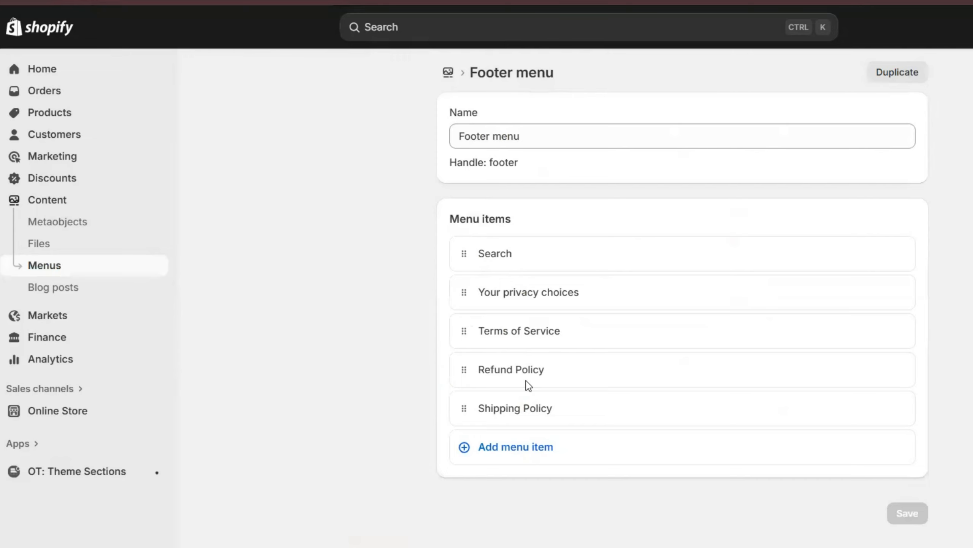
- Open the Terms of Service menu item and re-save the Footer menu
left_click(528, 331)
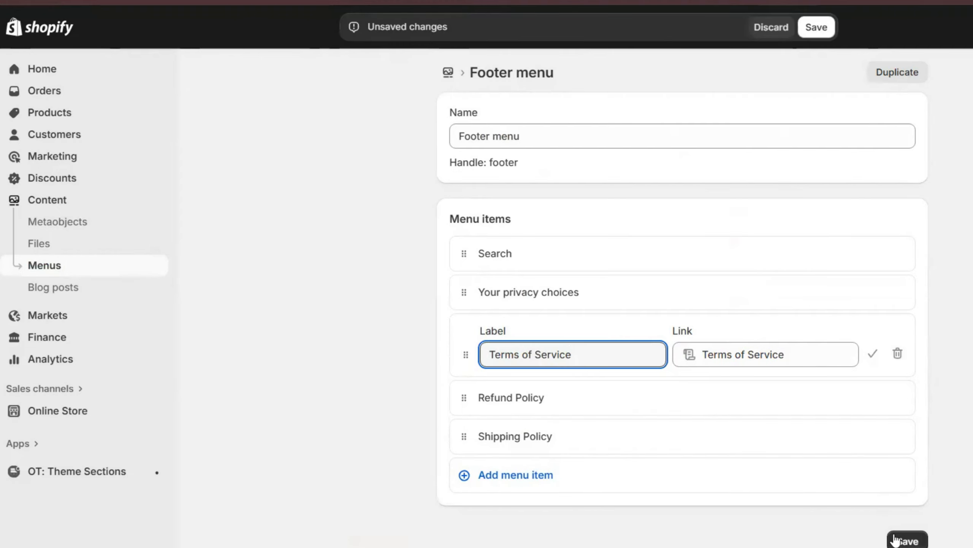
left_click(905, 540)
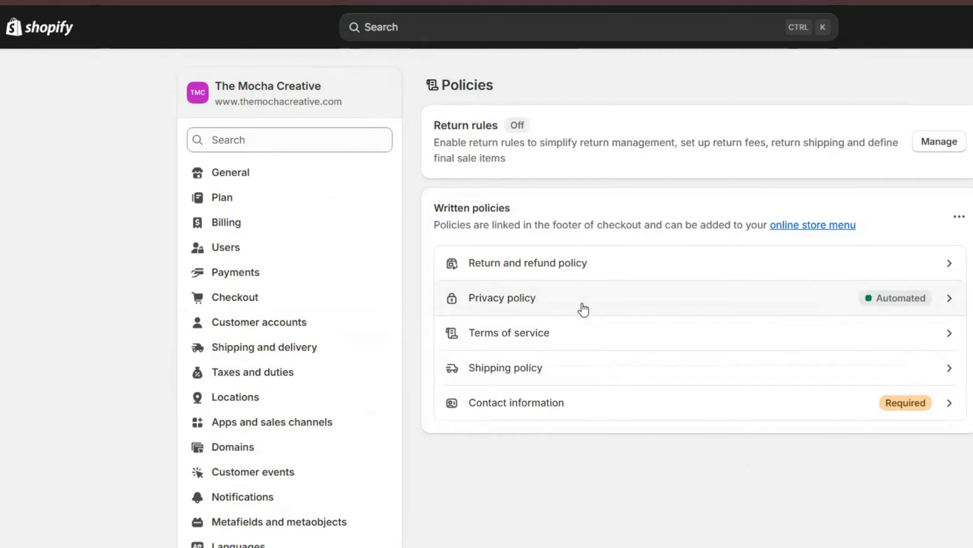
- Open the Terms of service text and delete the [LINK] placeholder in Section 3
left_click(622, 347)
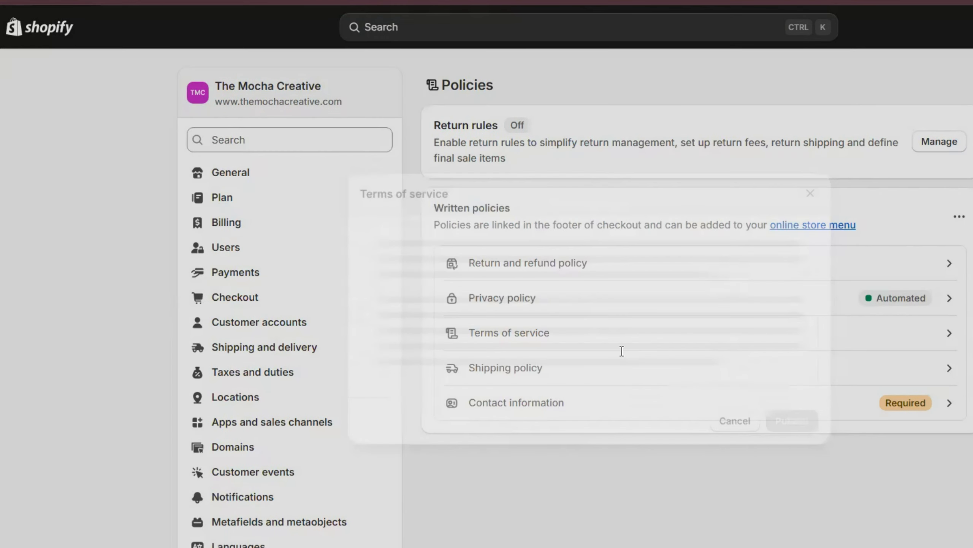
scroll(592, 337, "down", 10)
scroll(575, 337, "down", 8)
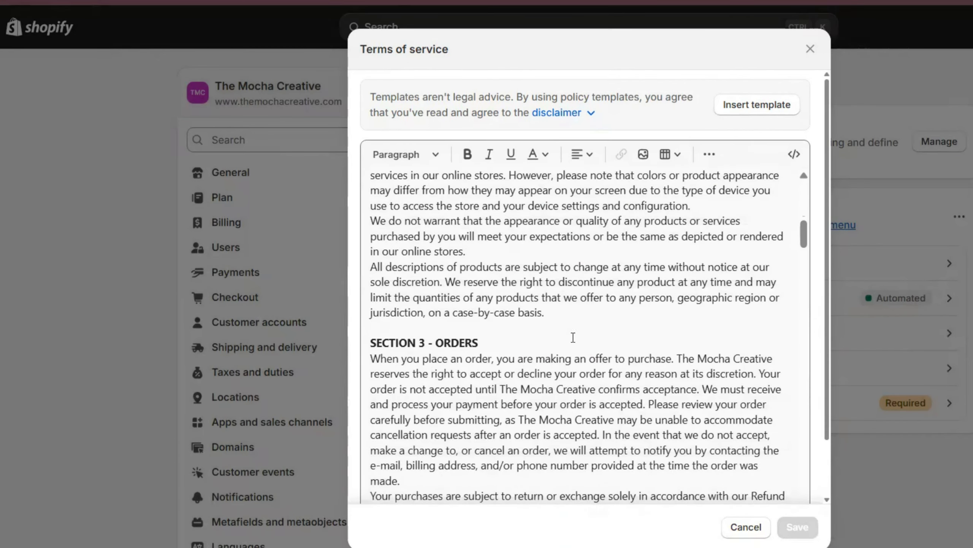
left_click(435, 405)
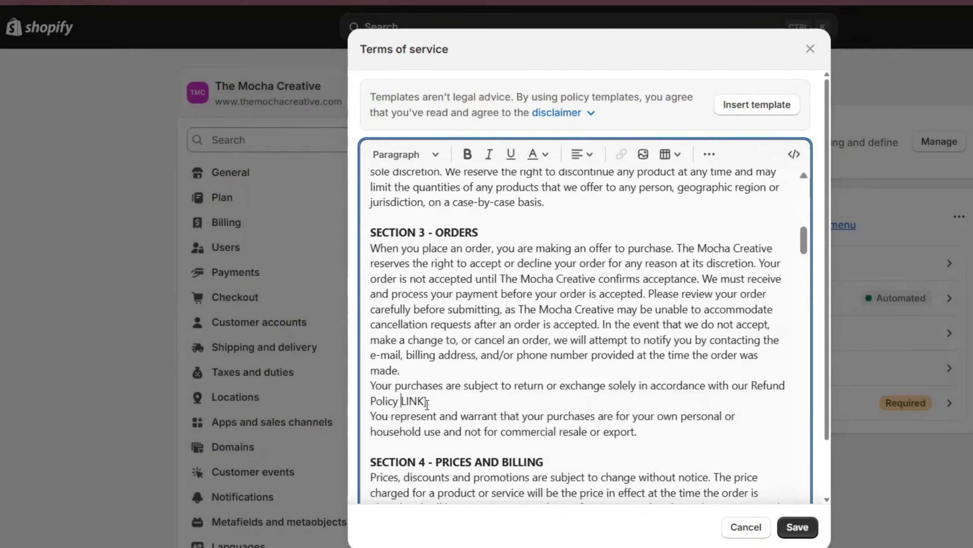
left_click_drag(427, 402, 398, 405)
key("BackSpace")
- Hyperlink the words 'Refund Policy' to the pasted refund-policy URL with title 'Refund Policy'
left_click_drag(753, 396, 397, 404)
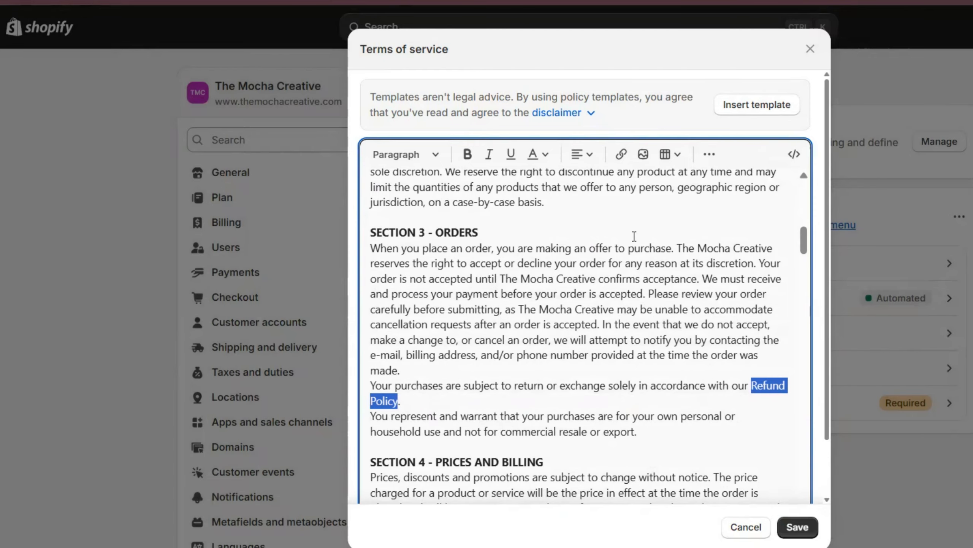
left_click(621, 154)
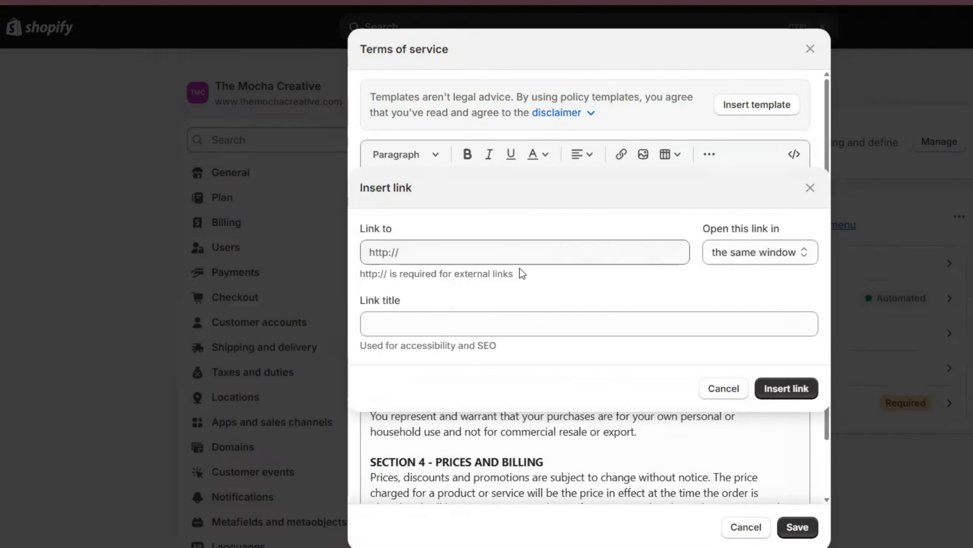
left_click(514, 252)
type("https://www.themochacreative.com/policies/refund-policy")
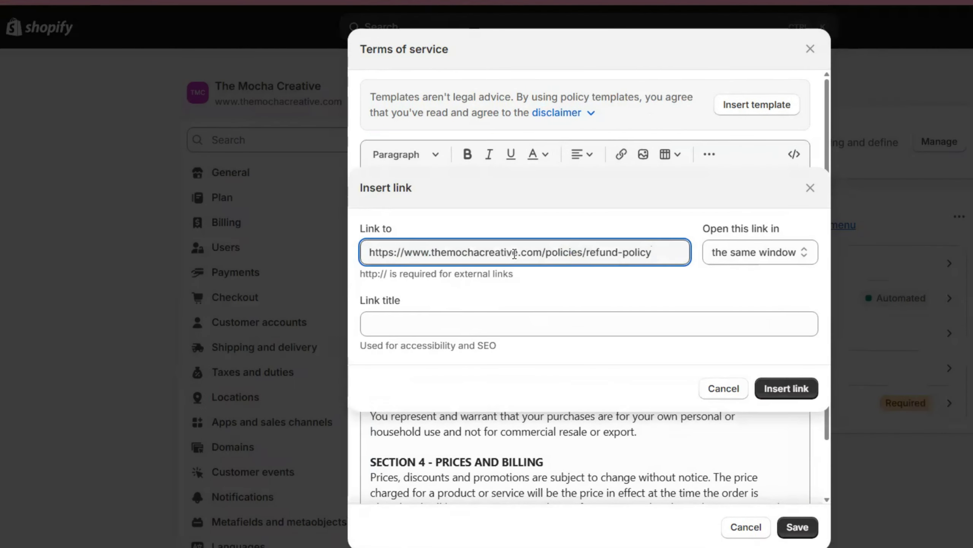
left_click(464, 326)
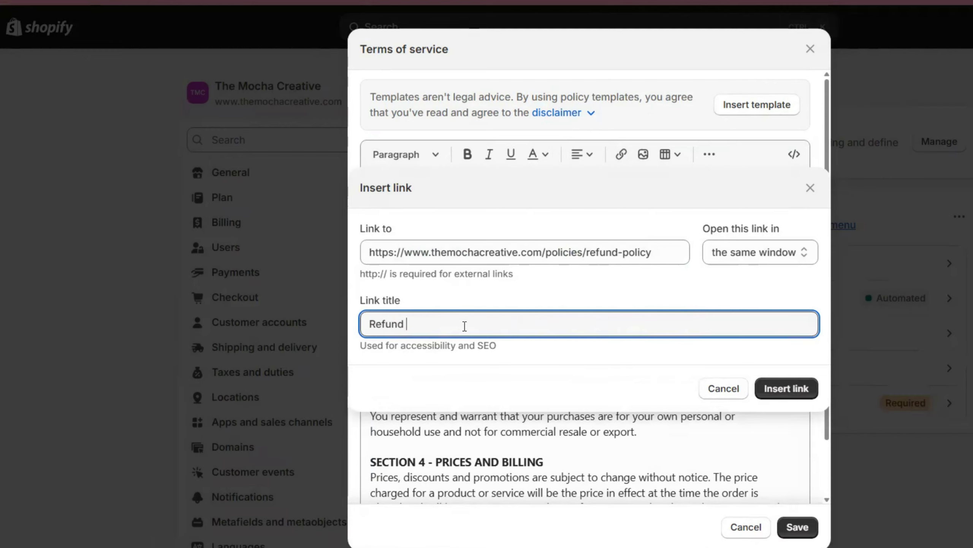
type("Refund Policy")
left_click(766, 394)
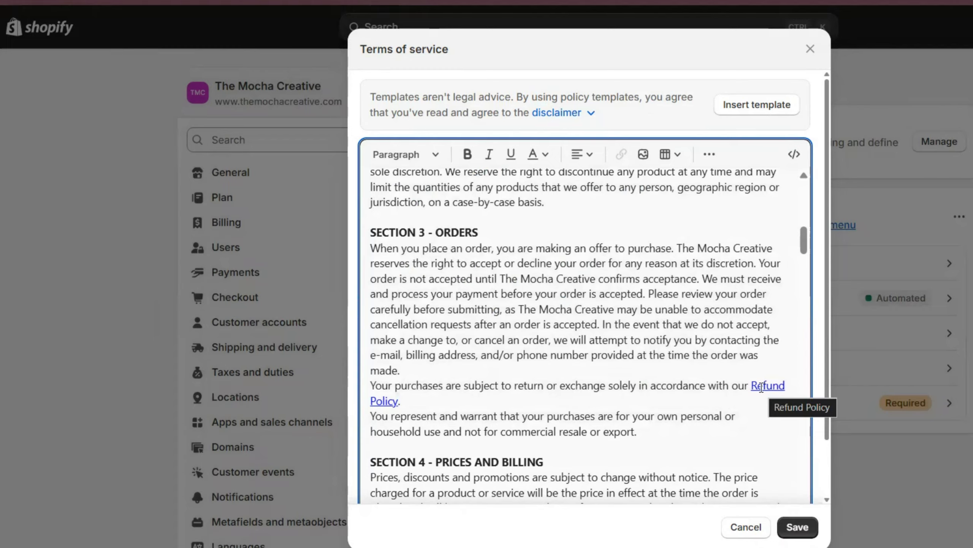
- Save the Terms of service and scroll the storefront down to its footer policy links
left_click(797, 527)
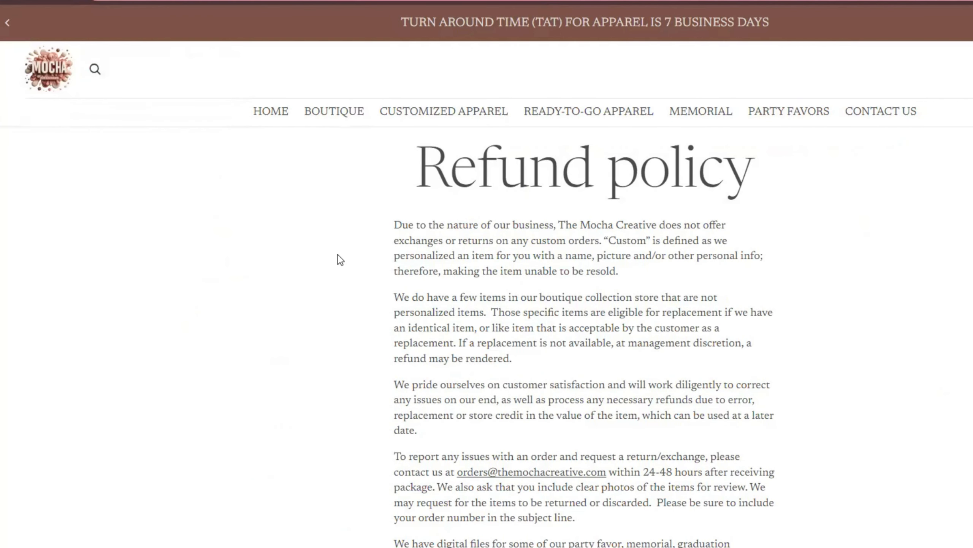
mouse_move(588, 111)
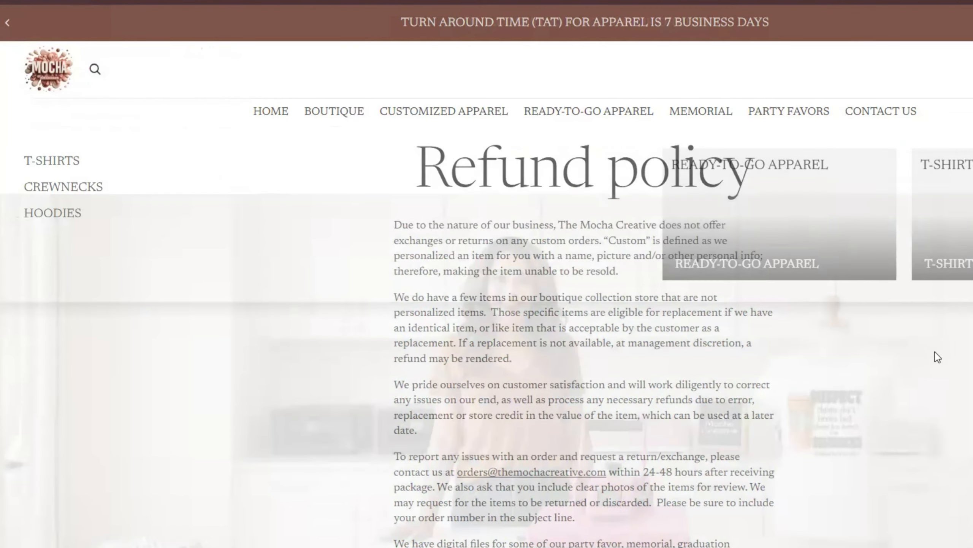
scroll(597, 413, "down", 15)
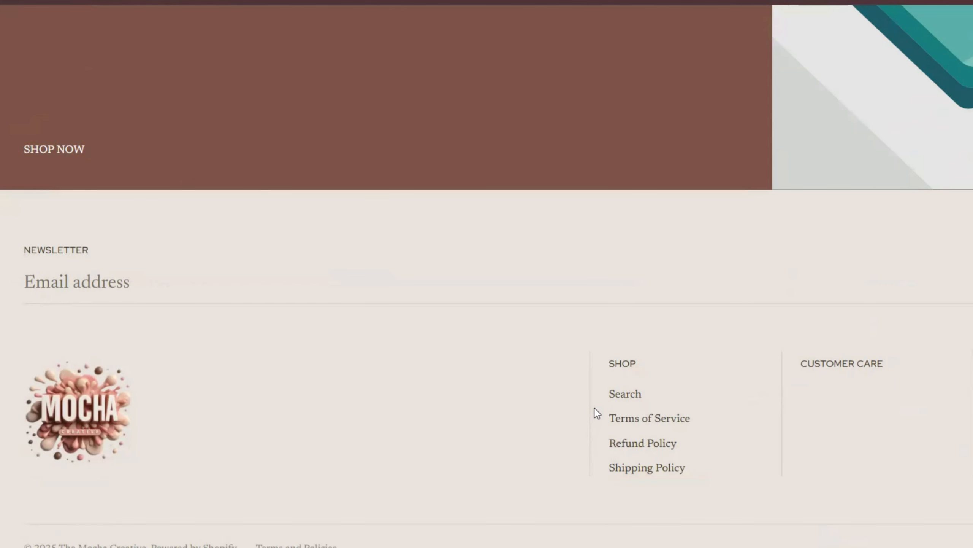